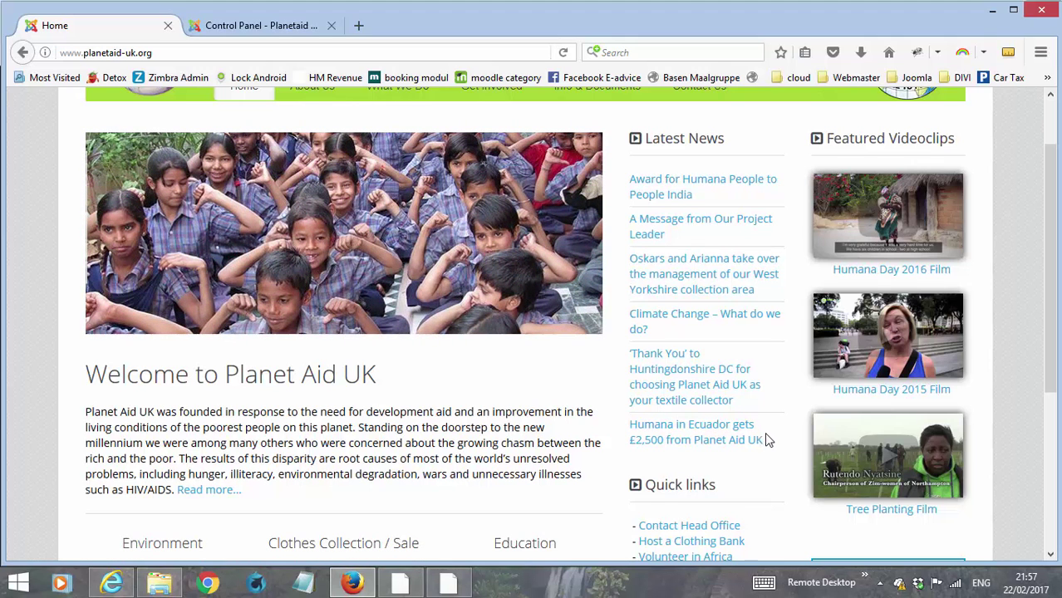
- Examine the last Latest News headline on the homepage and the nutrition photo and Word document in File Explorer's web folder
{"action": "left_click_drag", "start_coordinate": [770, 450], "coordinate": [628, 435]}
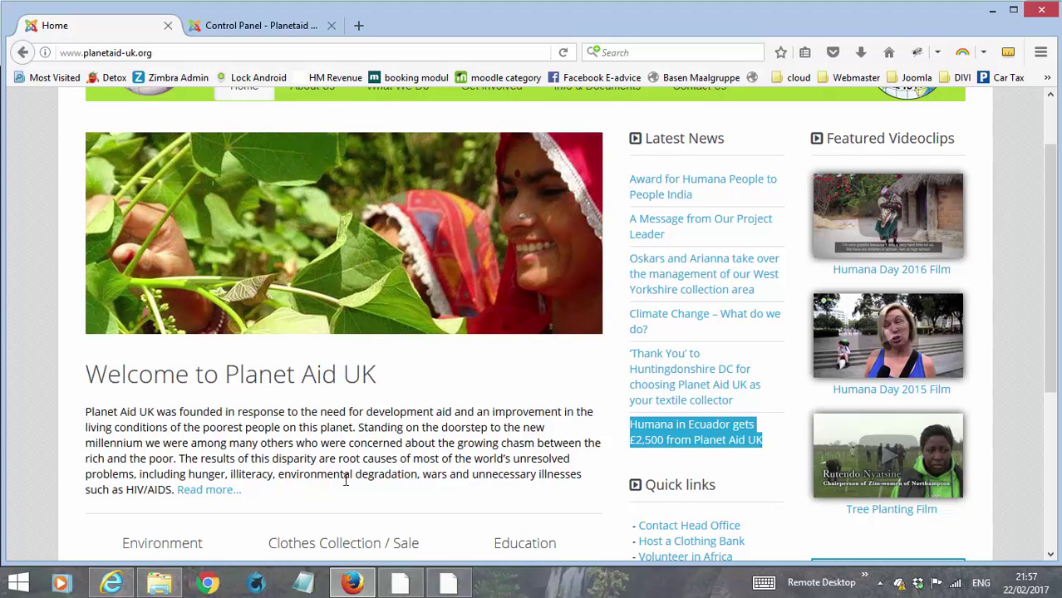
{"action": "left_click", "coordinate": [159, 583]}
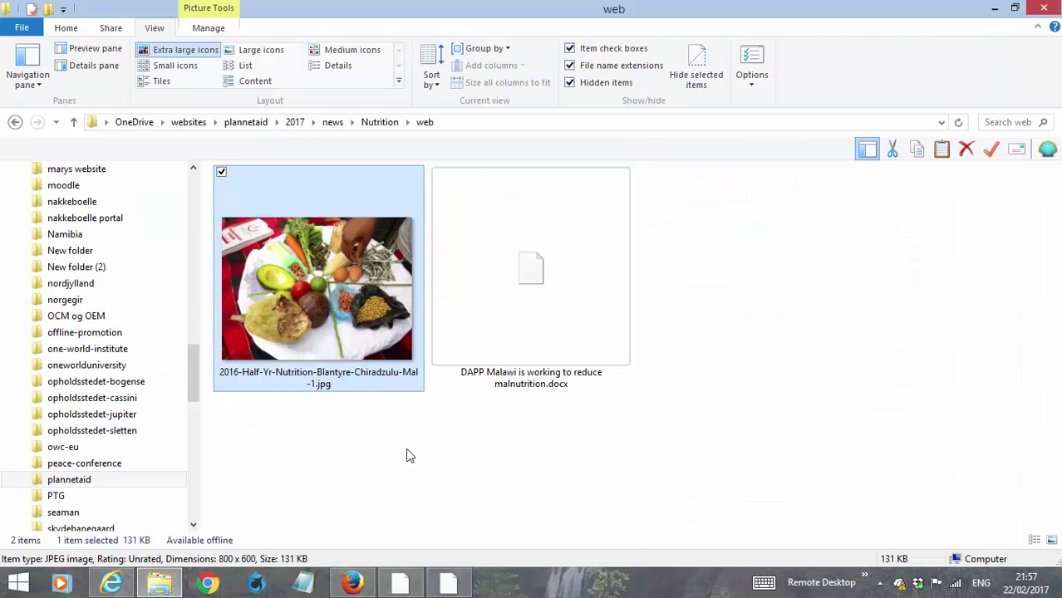
{"action": "left_click", "coordinate": [532, 283]}
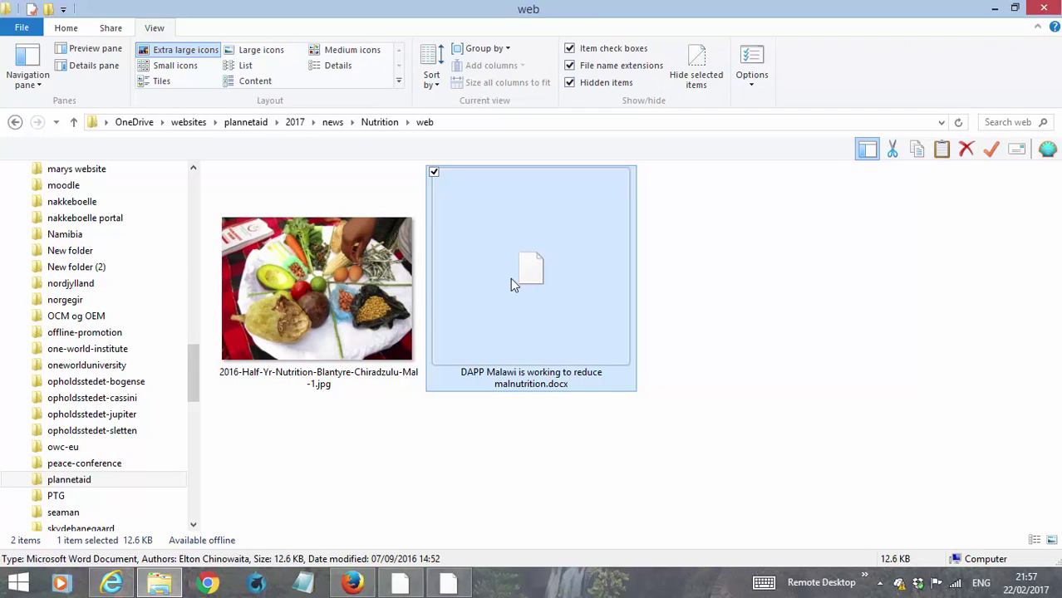
{"action": "left_click", "coordinate": [301, 277]}
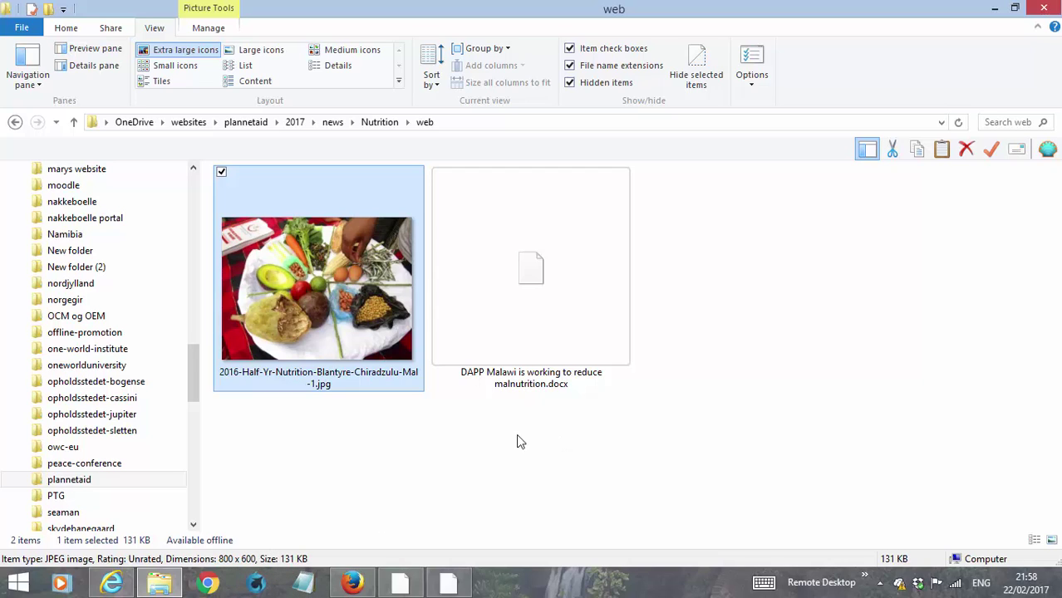
- Switch to the Joomla administration in Firefox, open the article list and filter it by the Latest News category
{"action": "left_click", "coordinate": [355, 584]}
{"action": "left_click", "coordinate": [254, 27]}
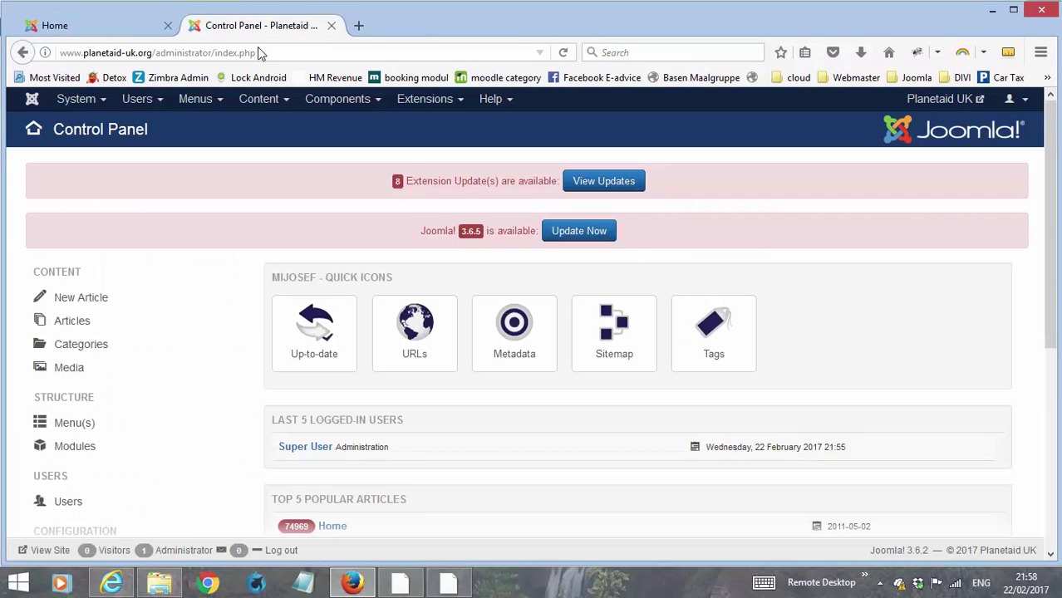
{"action": "left_click", "coordinate": [265, 107]}
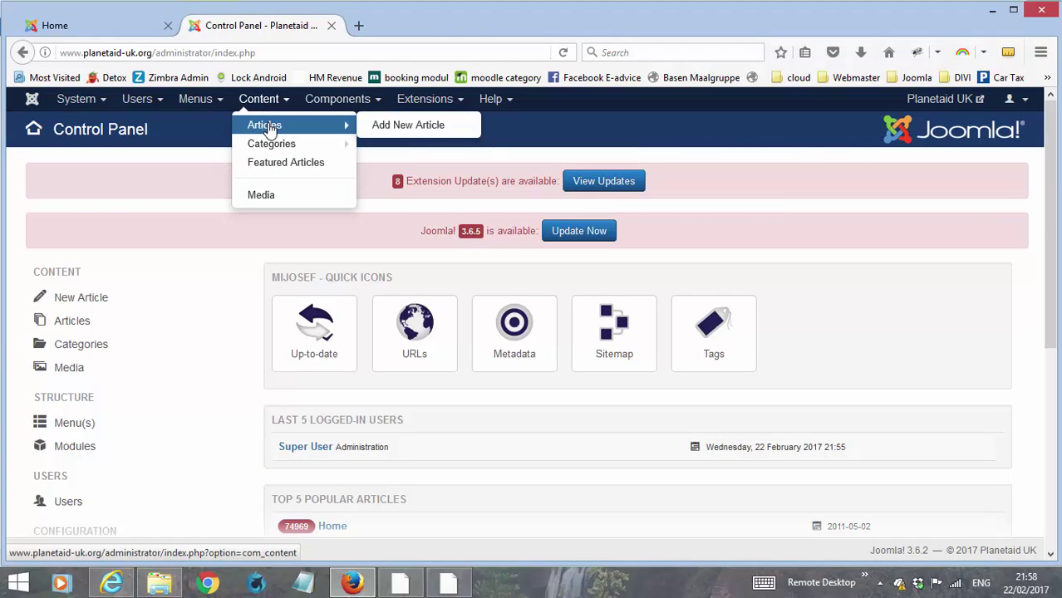
{"action": "left_click", "coordinate": [269, 131]}
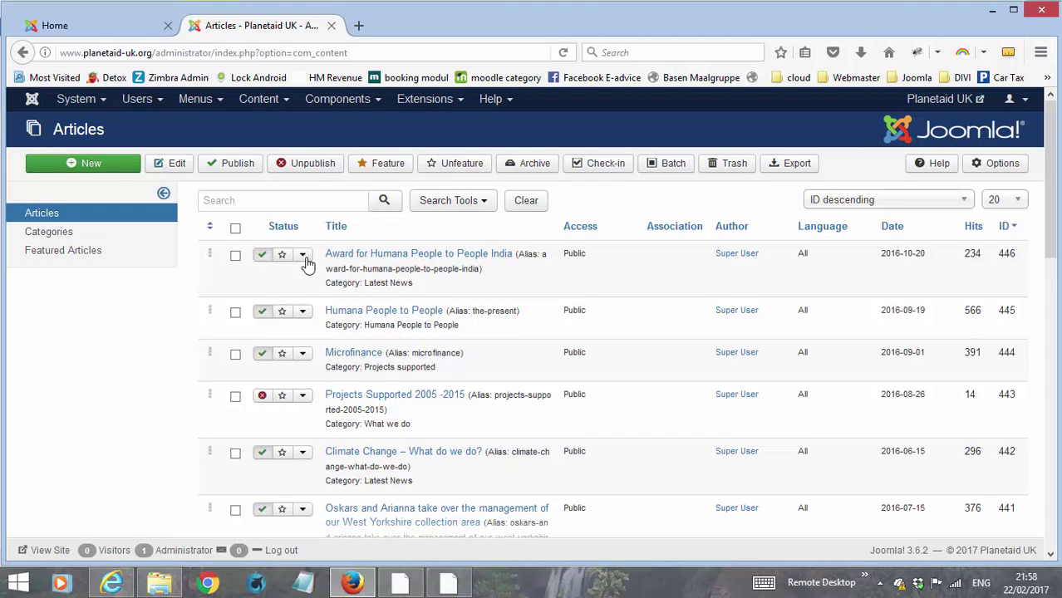
{"action": "left_click", "coordinate": [486, 203]}
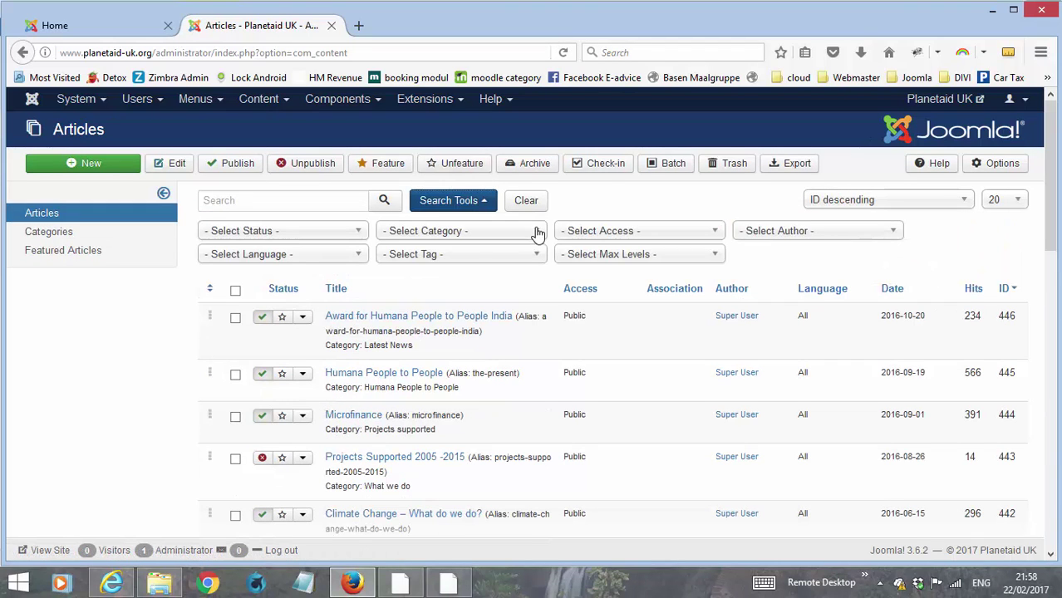
{"action": "left_click", "coordinate": [536, 234]}
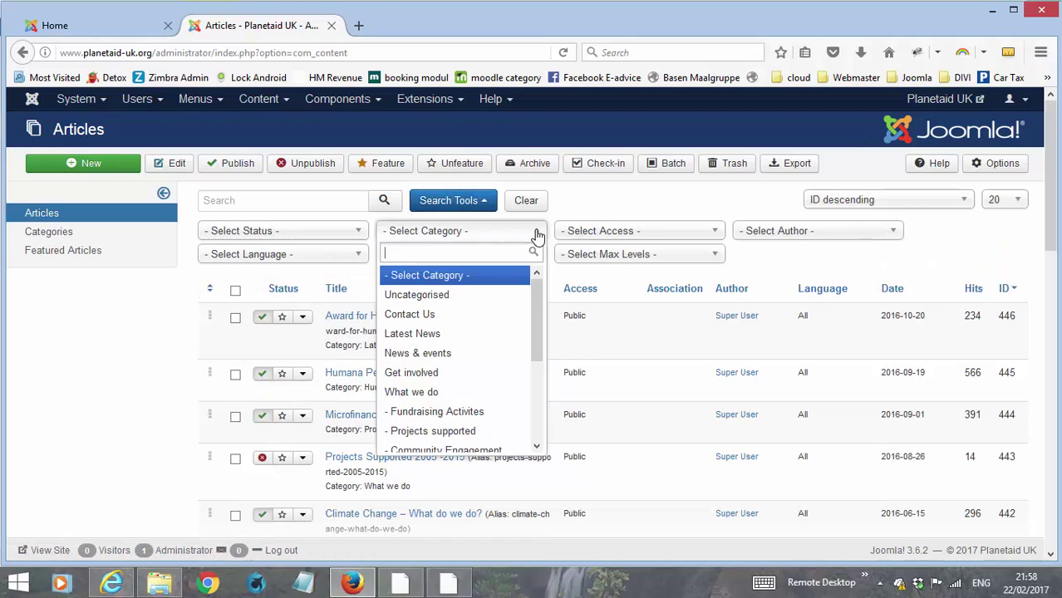
{"action": "left_click", "coordinate": [438, 335]}
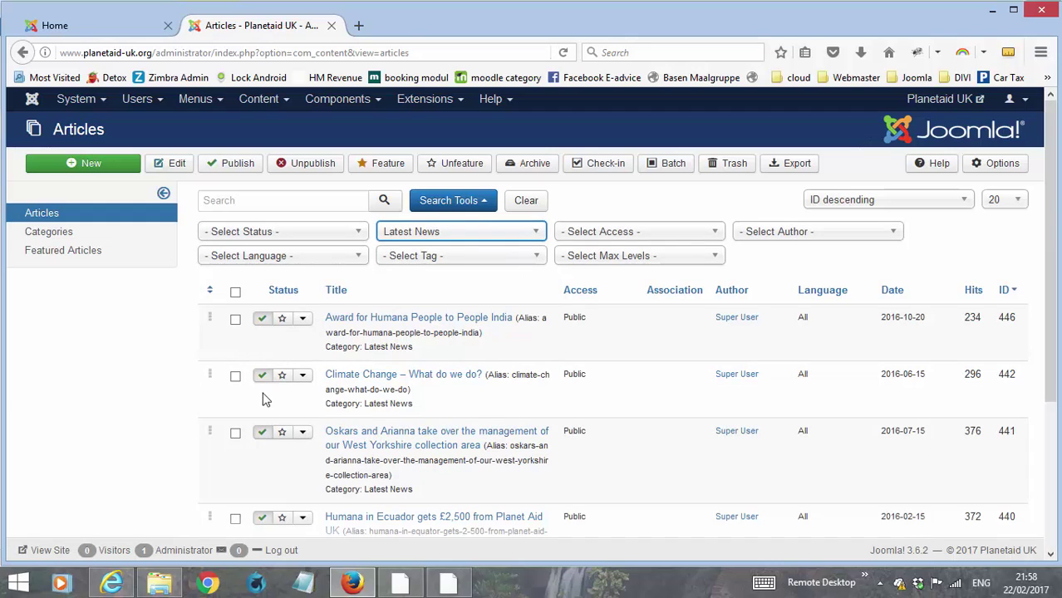
- Review the filtered Latest News articles and sort them by date in descending order
{"action": "scroll", "coordinate": [126, 380], "scroll_direction": "down", "scroll_amount": 2}
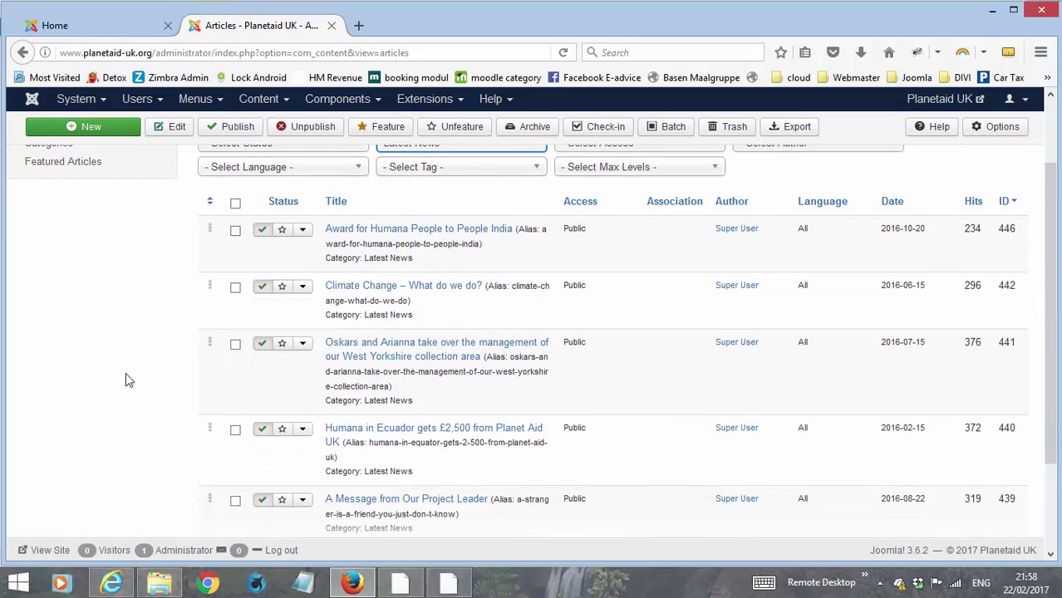
{"action": "scroll", "coordinate": [127, 379], "scroll_direction": "down", "scroll_amount": 2}
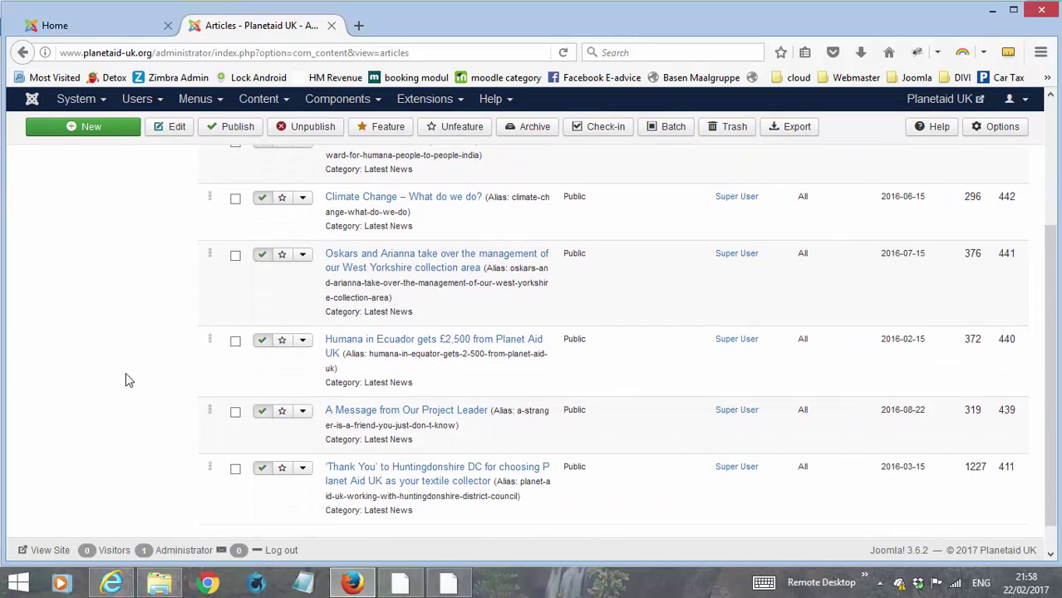
{"action": "scroll", "coordinate": [127, 379], "scroll_direction": "down", "scroll_amount": 1}
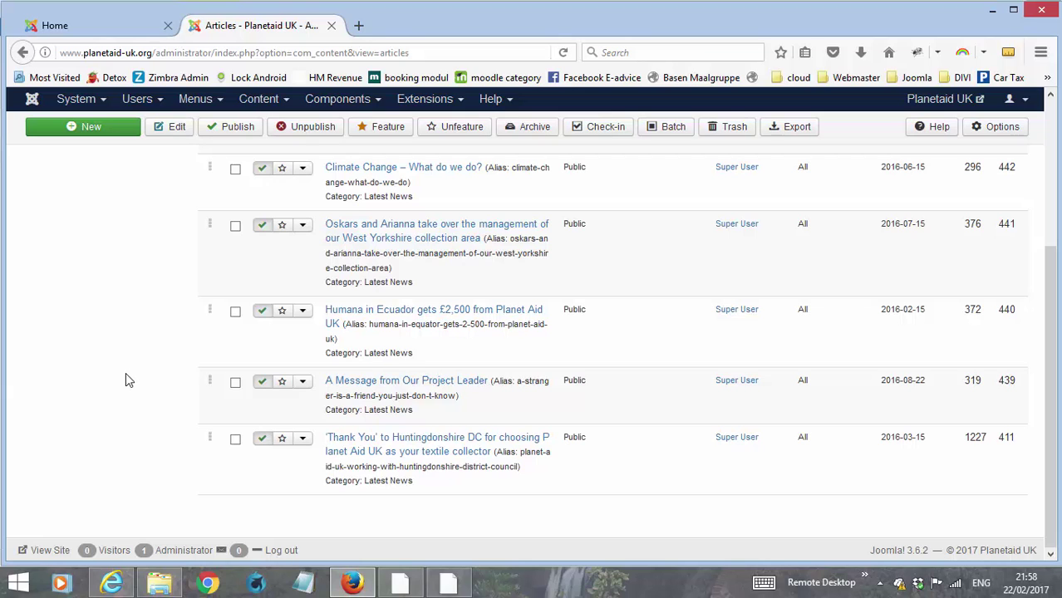
{"action": "scroll", "coordinate": [127, 380], "scroll_direction": "up", "scroll_amount": 4}
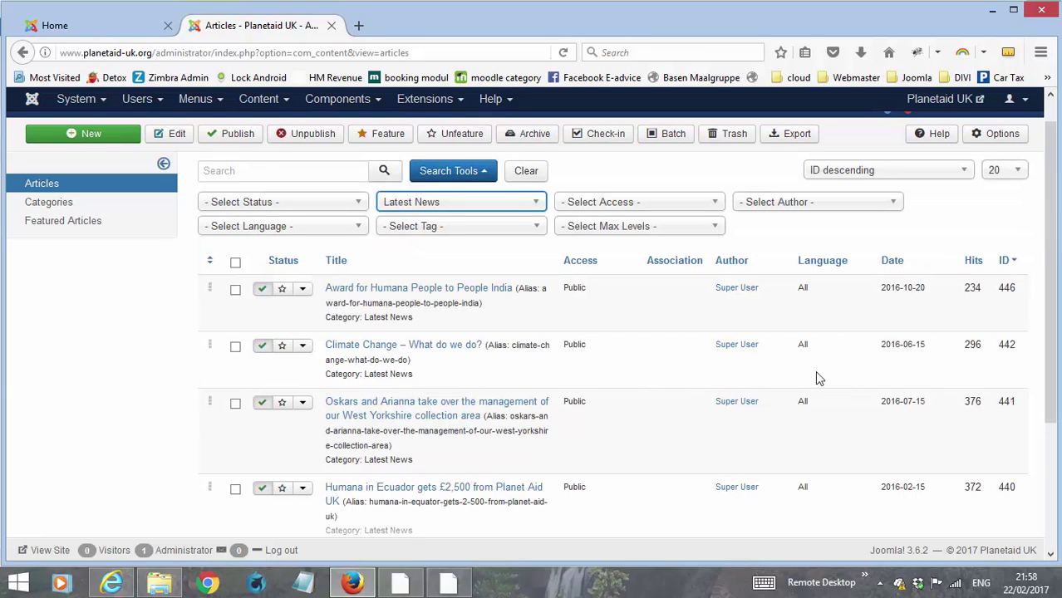
{"action": "left_click", "coordinate": [892, 264]}
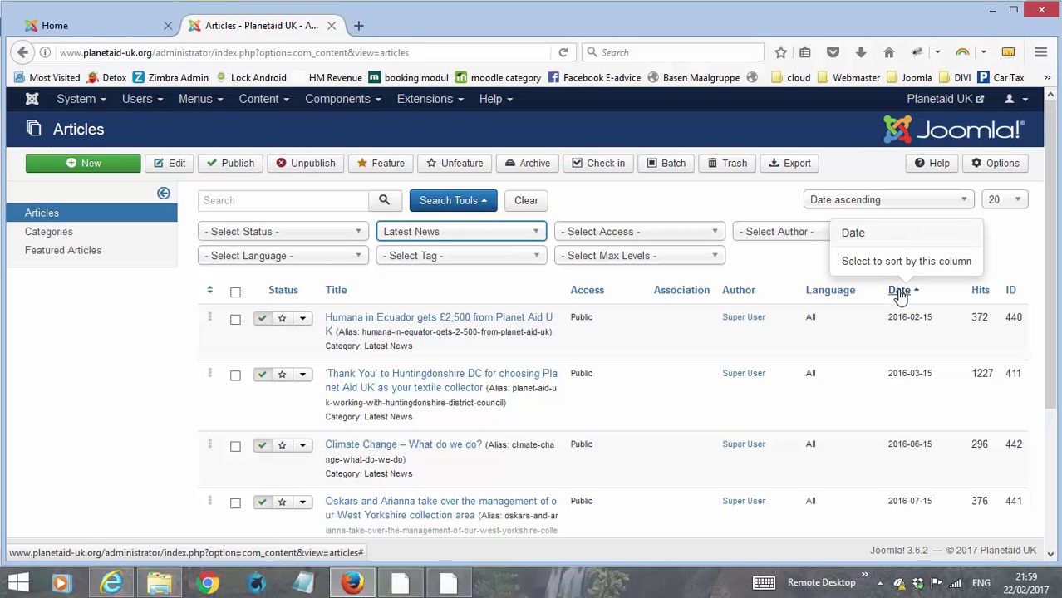
{"action": "left_click", "coordinate": [900, 292]}
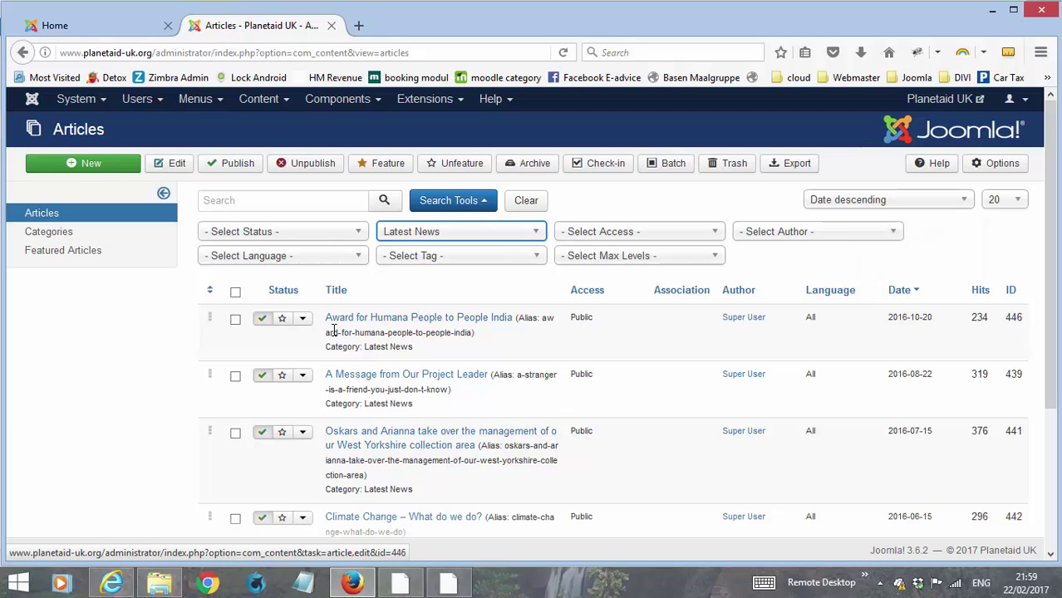
- Check the last Latest News headline on the homepage and archive the article "Humana in Ecuador gets £2,500 from Planet Aid UK"
{"action": "scroll", "coordinate": [331, 322], "scroll_direction": "down", "scroll_amount": 5}
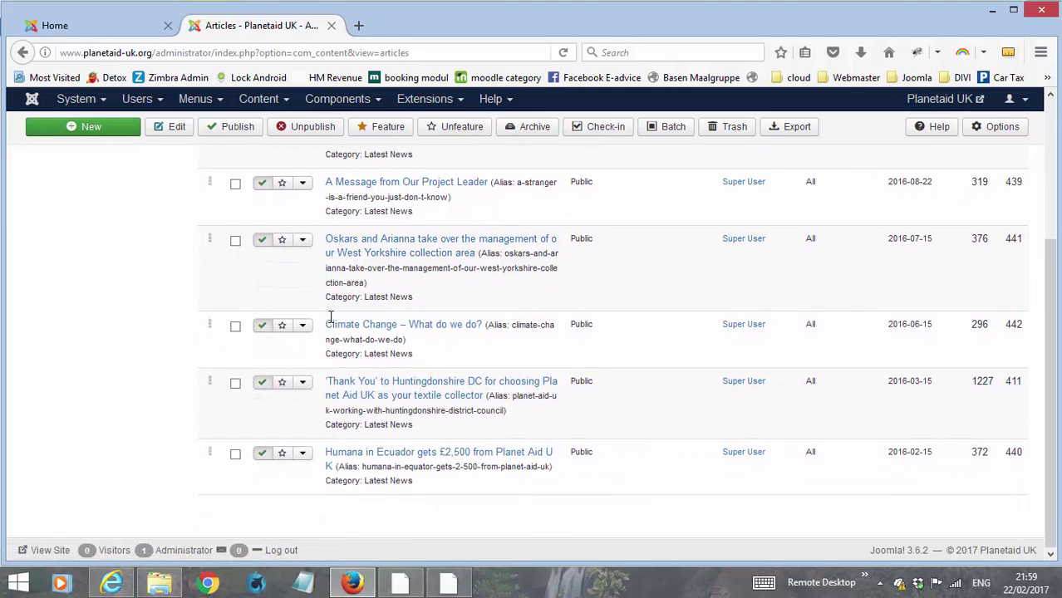
{"action": "left_click", "coordinate": [66, 26]}
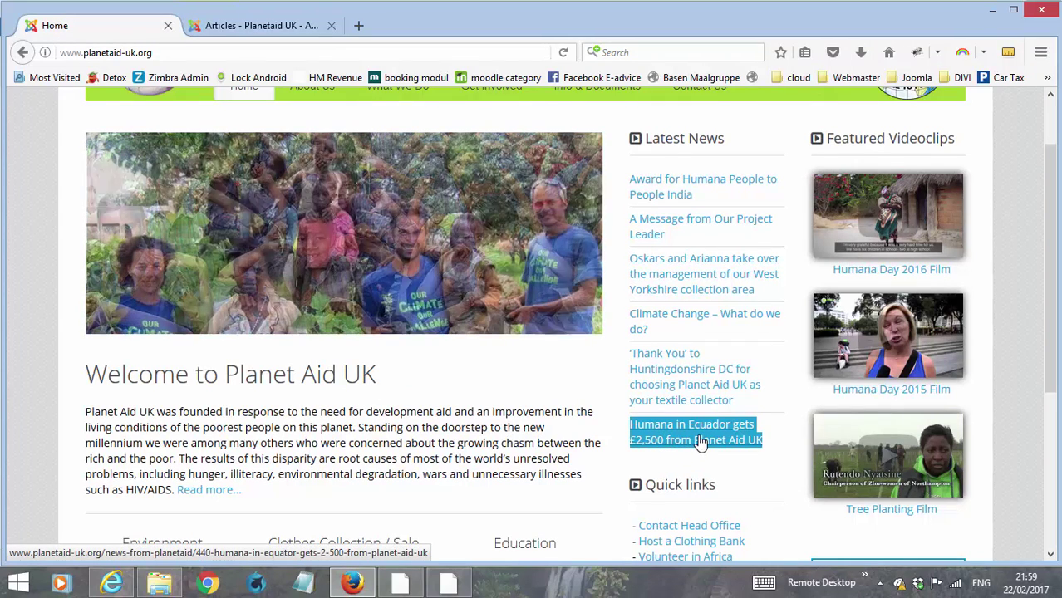
{"action": "left_click", "coordinate": [271, 29]}
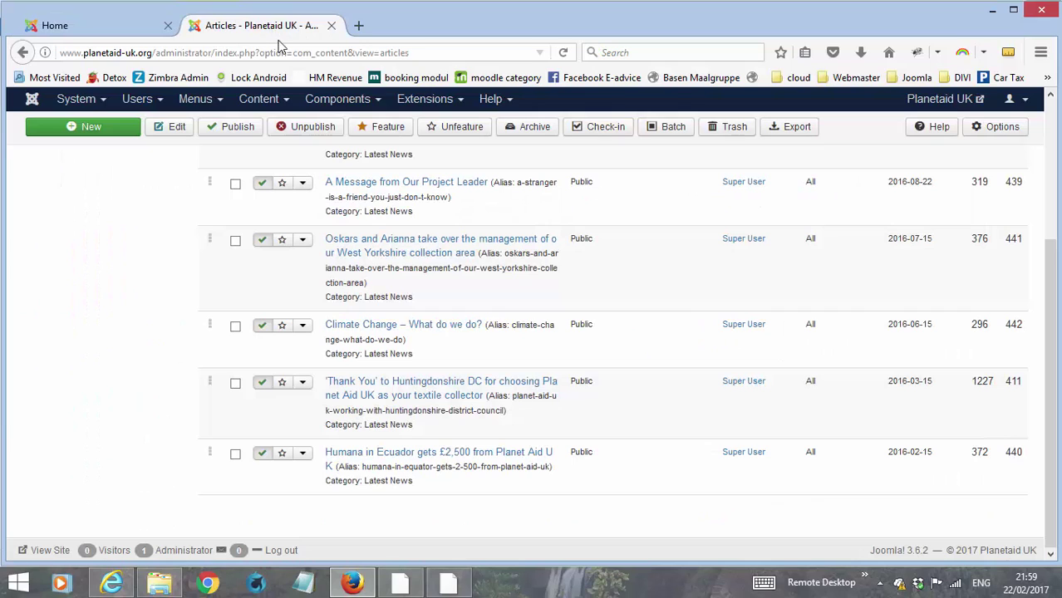
{"action": "left_click", "coordinate": [303, 453]}
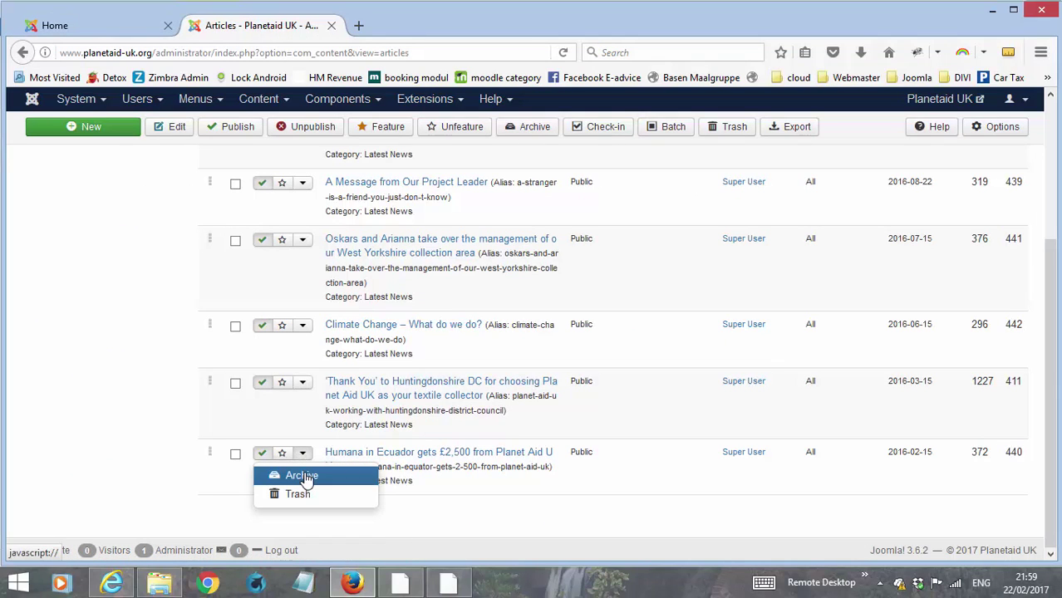
{"action": "left_click", "coordinate": [303, 476]}
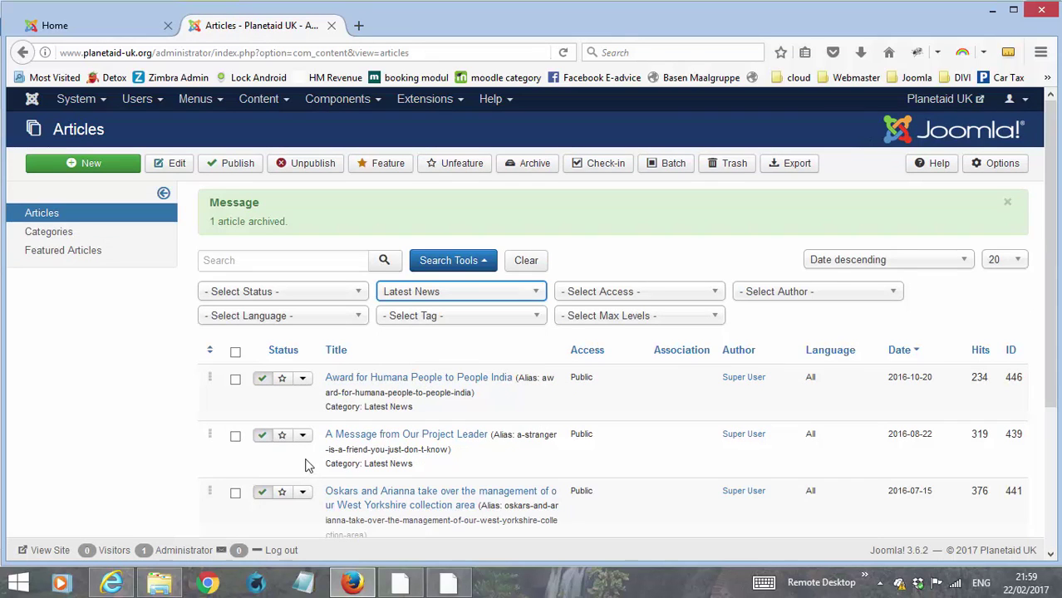
- Check the remaining articles in the list and reload the public homepage to inspect its Latest News section
{"action": "scroll", "coordinate": [304, 456], "scroll_direction": "down", "scroll_amount": 5}
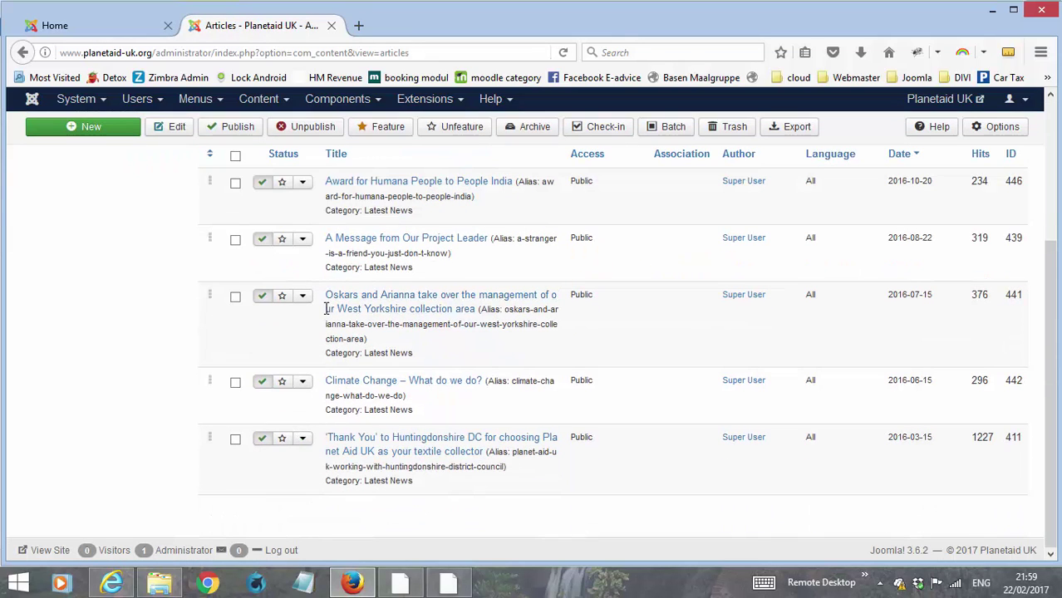
{"action": "left_click", "coordinate": [122, 27]}
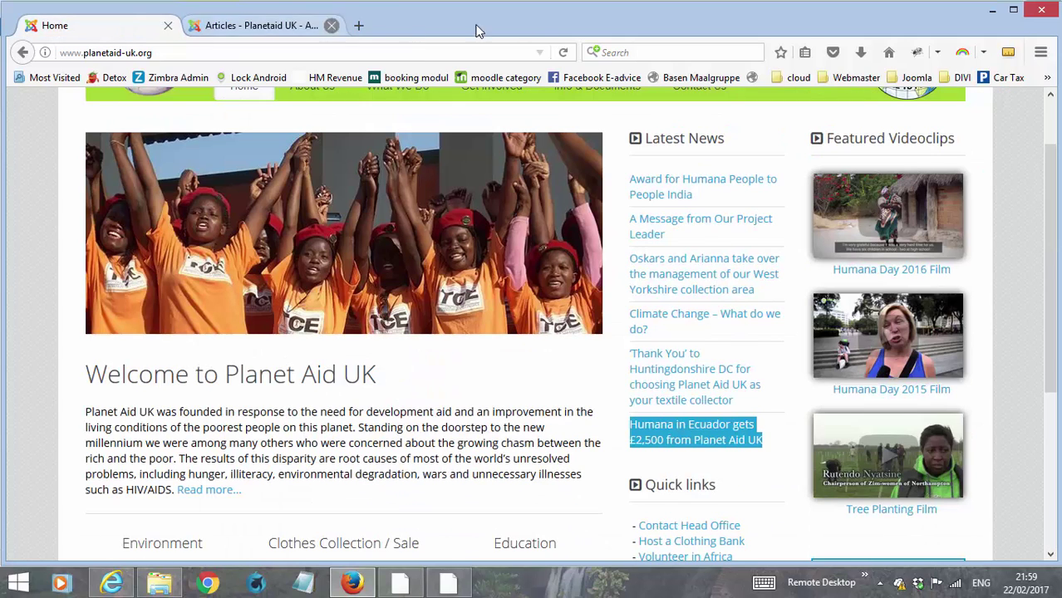
{"action": "left_click", "coordinate": [563, 52]}
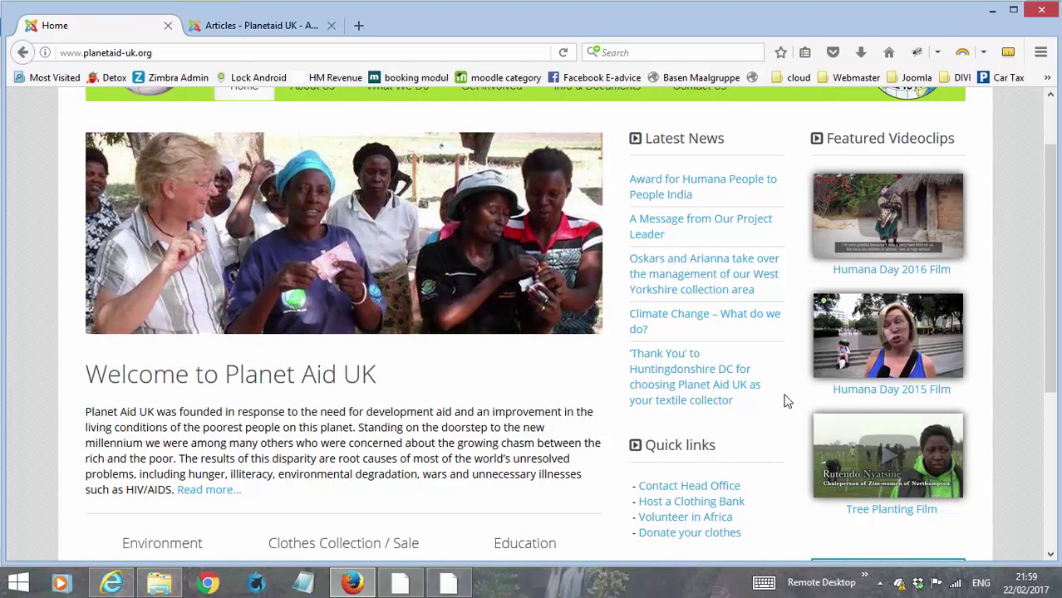
{"action": "scroll", "coordinate": [781, 398], "scroll_direction": "up", "scroll_amount": 2}
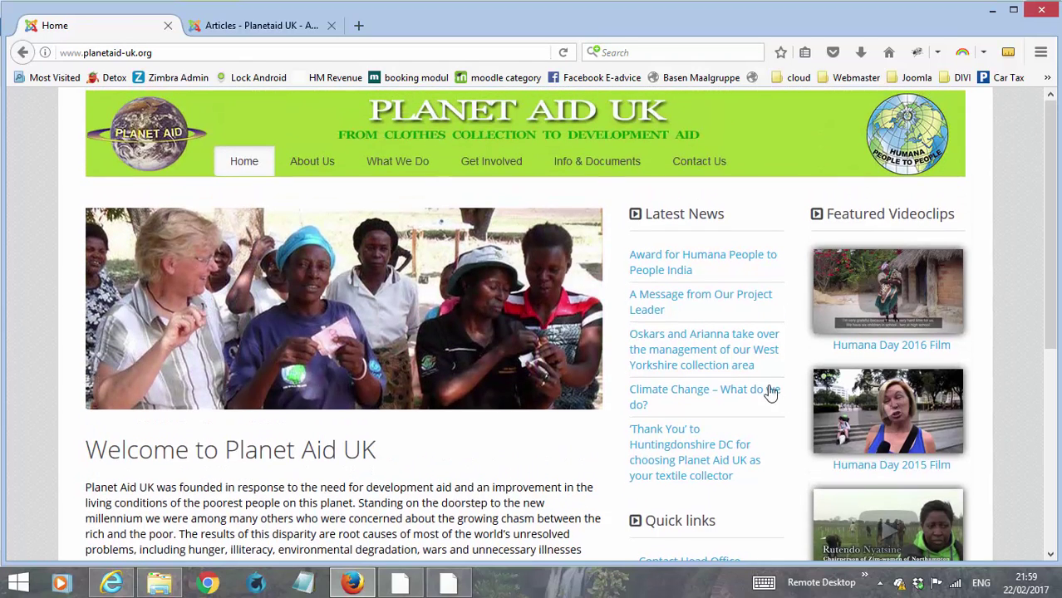
- Return to the Joomla article list and start a new article in the Latest News category
{"action": "left_click", "coordinate": [224, 26]}
{"action": "scroll", "coordinate": [158, 322], "scroll_direction": "up", "scroll_amount": 4}
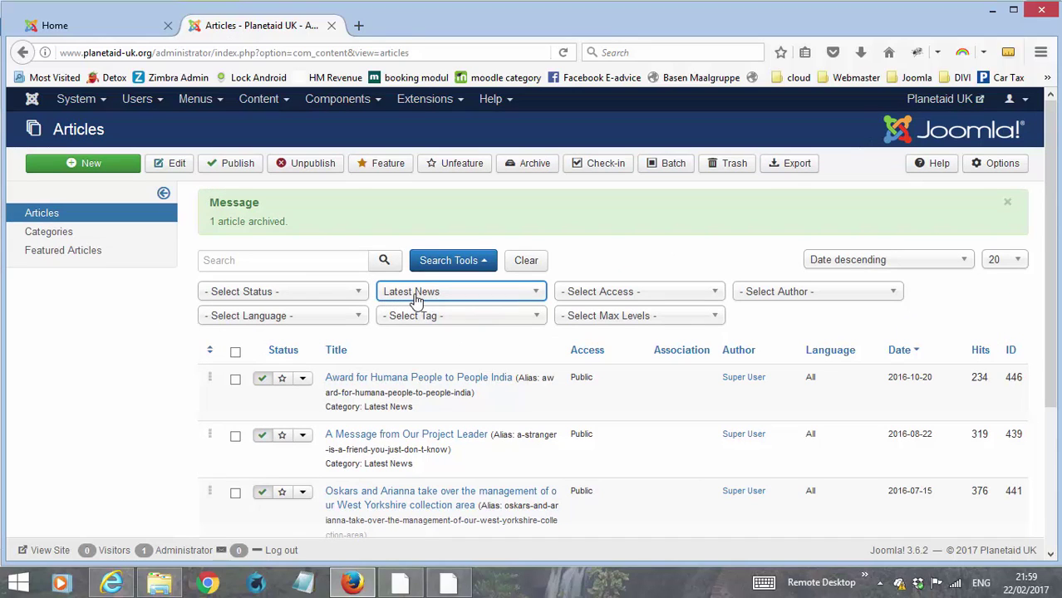
{"action": "left_click", "coordinate": [84, 165]}
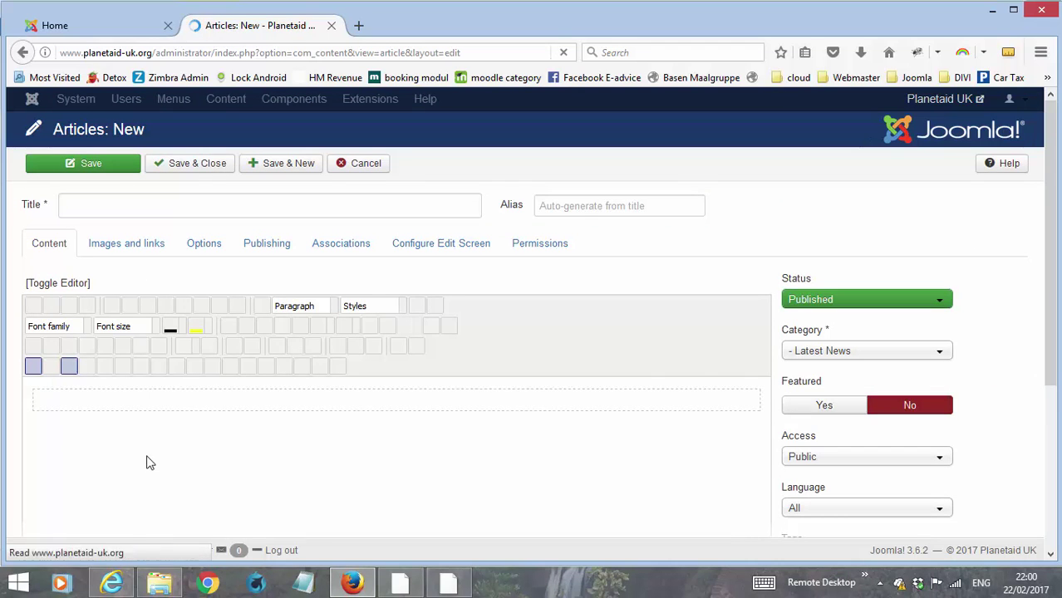
- Open "DAPP Malawi is working to reduce malnutrition.docx" from File Explorer's web folder in Word and enable editing
{"action": "left_click", "coordinate": [172, 585]}
{"action": "left_click", "coordinate": [532, 281]}
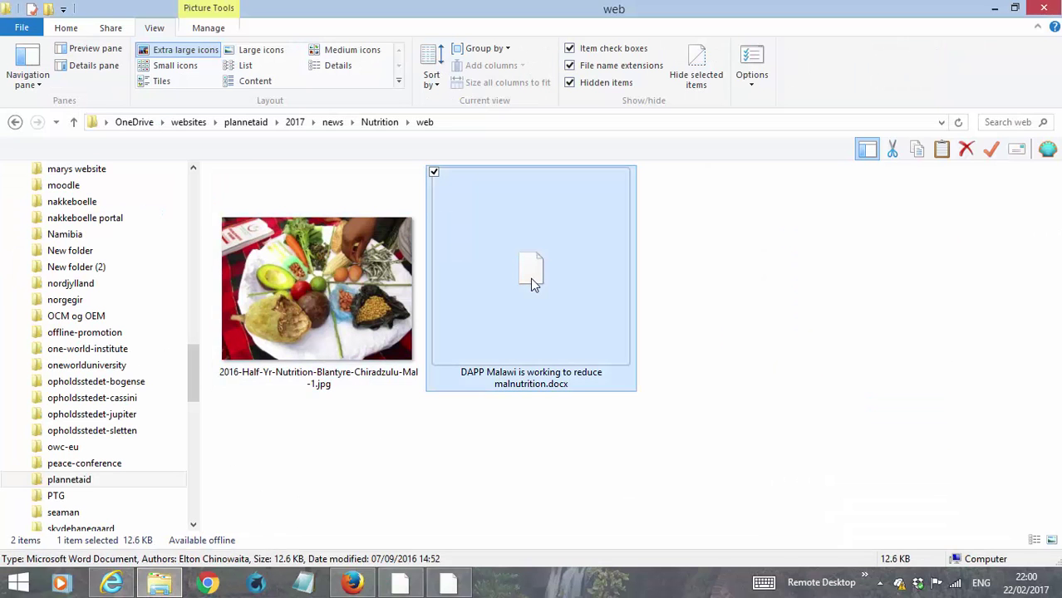
{"action": "double_click", "coordinate": [532, 283]}
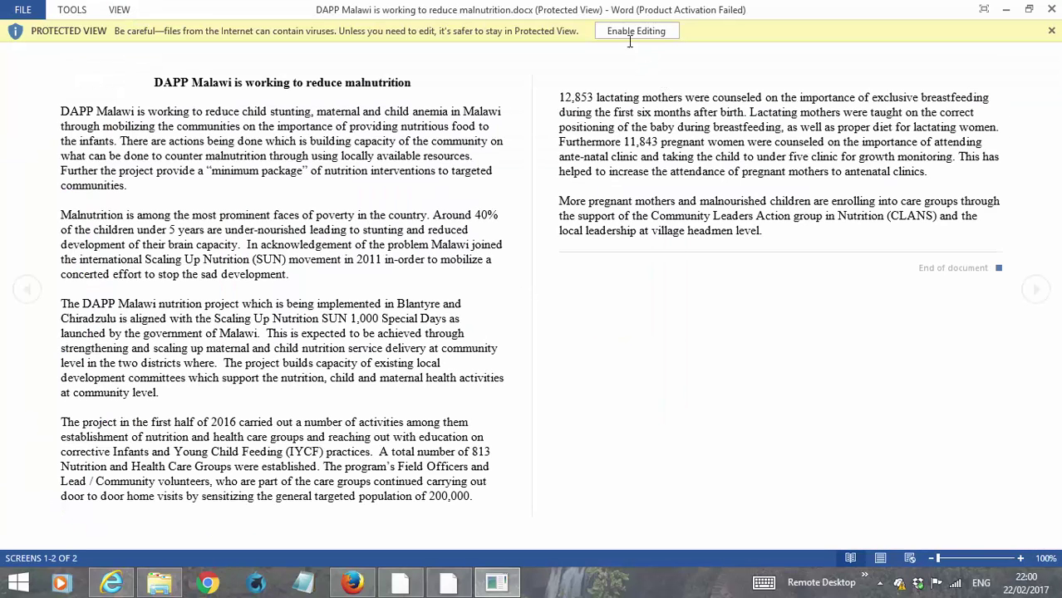
{"action": "left_click", "coordinate": [634, 33]}
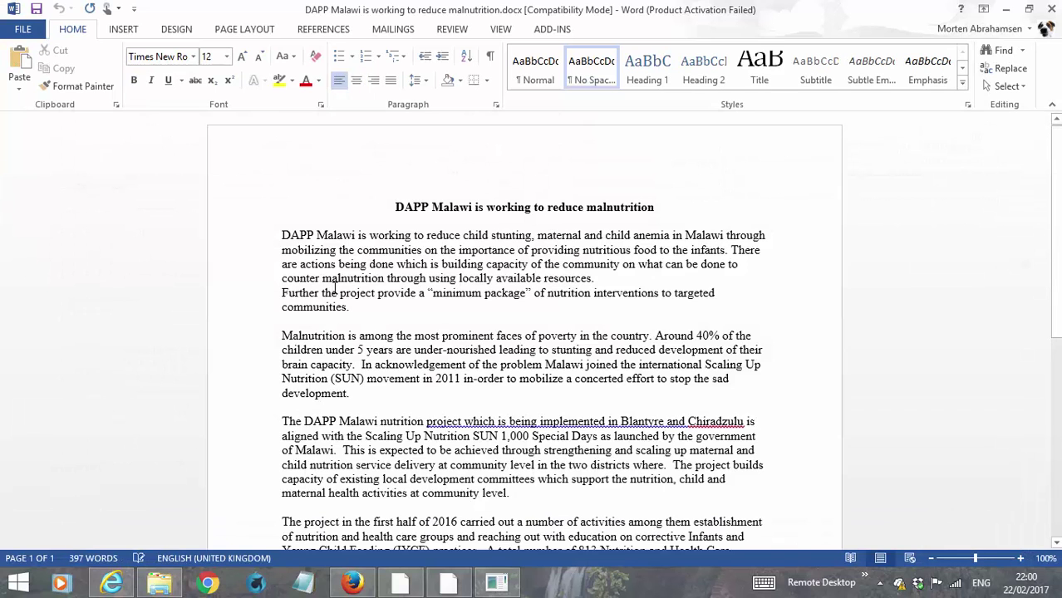
- Select the document's entire text for copying, dismiss the Office activation dialog and minimize the document
{"action": "key", "text": "ctrl+a"}
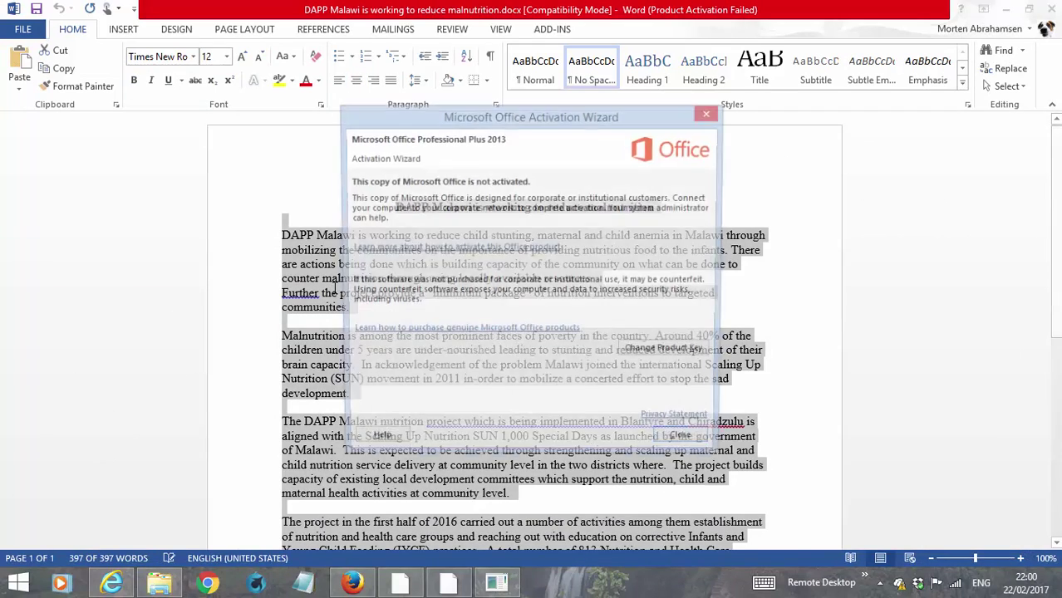
{"action": "left_click", "coordinate": [687, 444]}
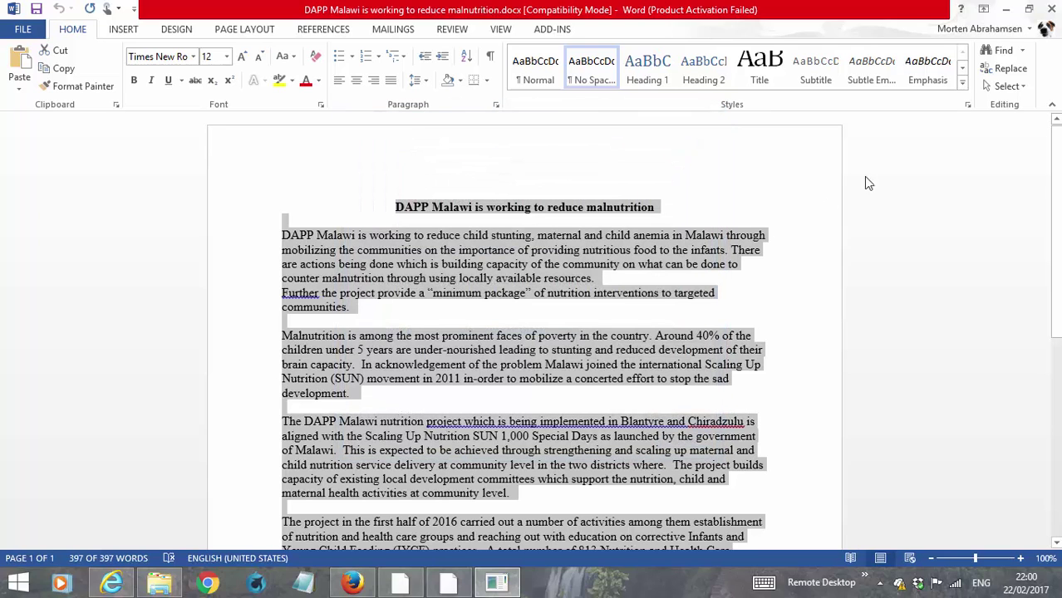
{"action": "left_click", "coordinate": [1009, 8]}
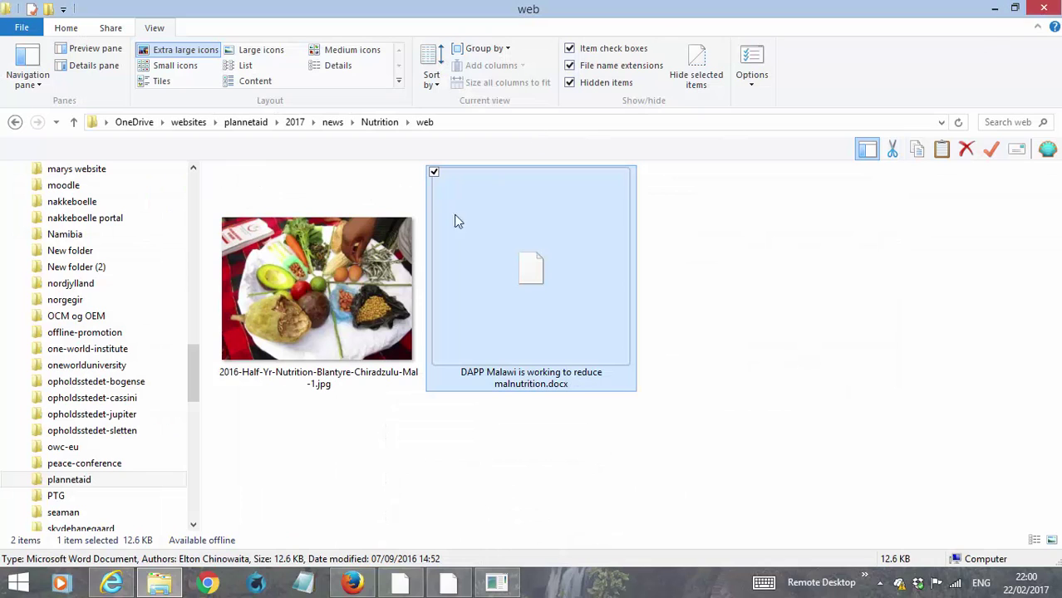
- Switch back to the new Joomla article in Firefox and insert the copied document text into its body as plain text
{"action": "left_click", "coordinate": [353, 583]}
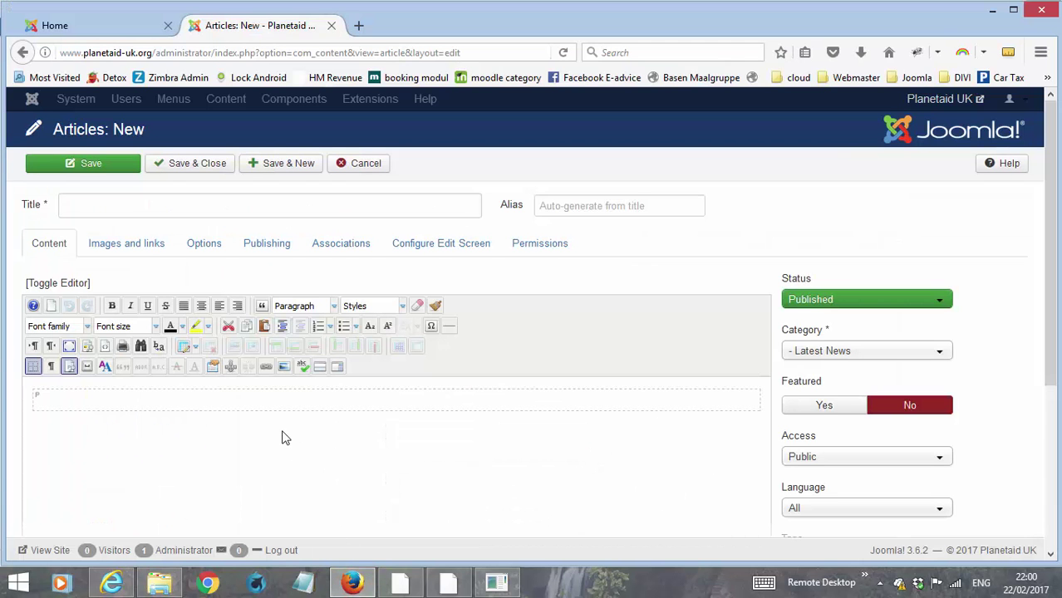
{"action": "scroll", "coordinate": [205, 393], "scroll_direction": "down", "scroll_amount": 2}
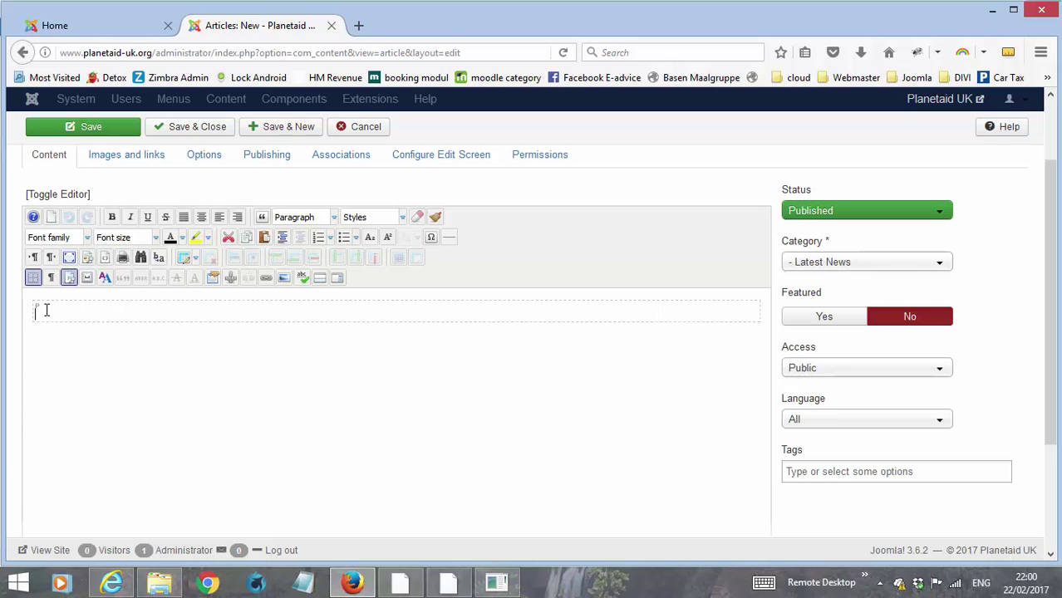
{"action": "right_click", "coordinate": [45, 310]}
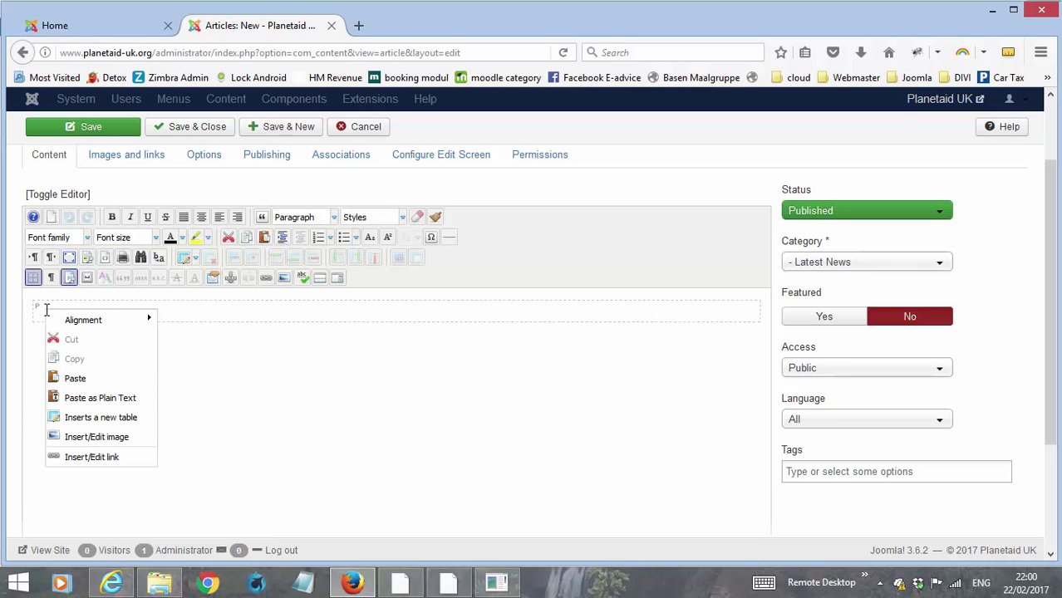
{"action": "left_click", "coordinate": [107, 399]}
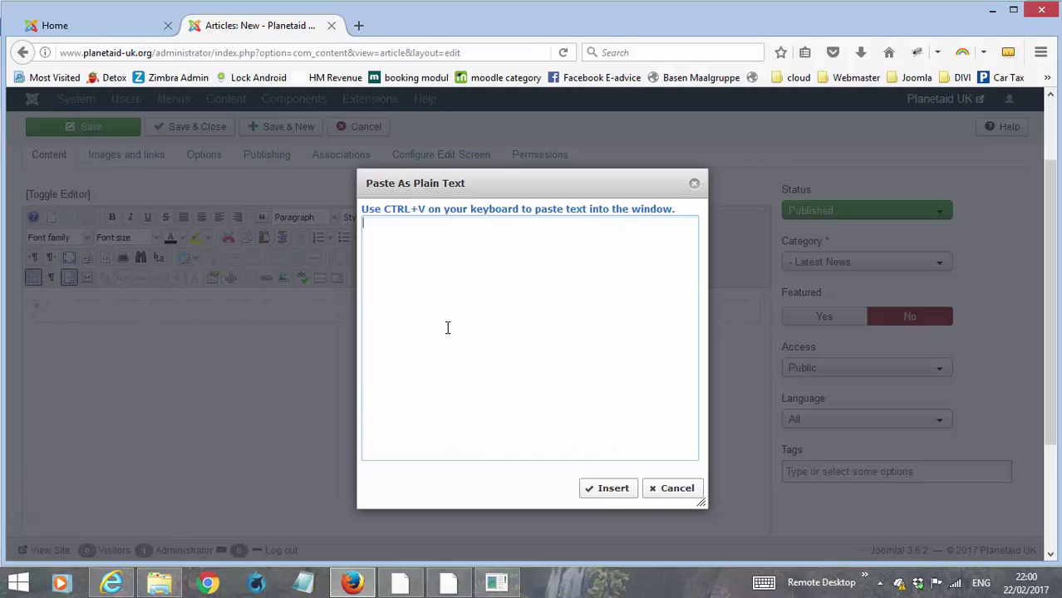
{"action": "key", "text": "ctrl+v"}
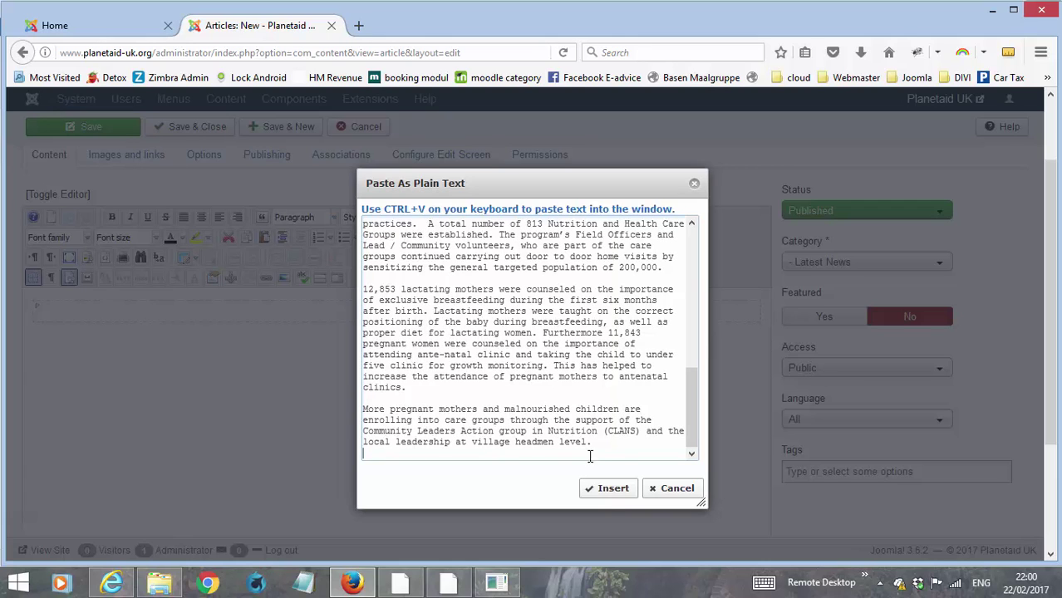
{"action": "left_click", "coordinate": [612, 489]}
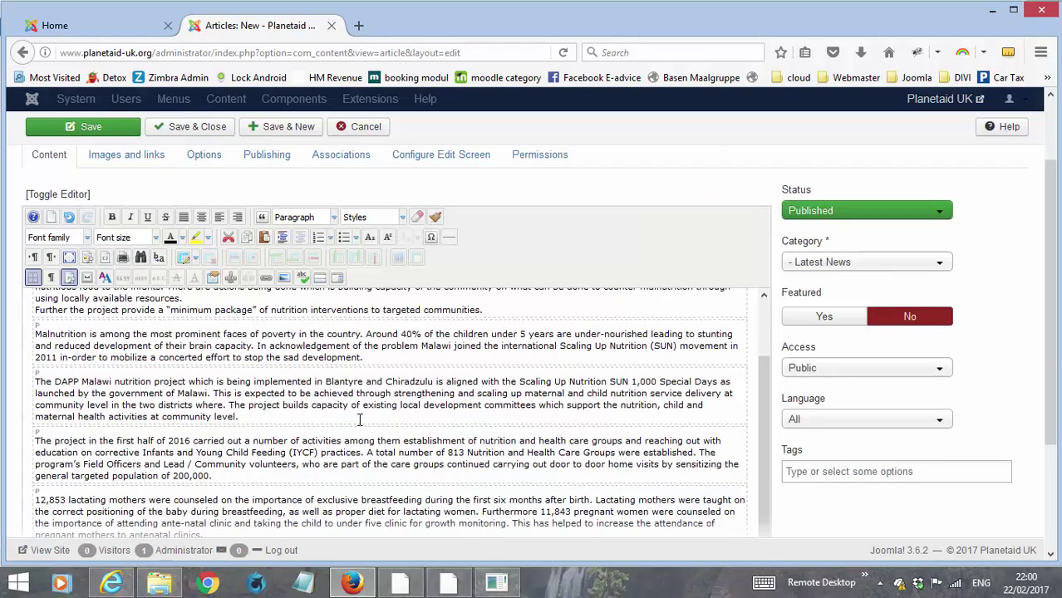
- Move the heading "DAPP Malawi is working to reduce malnutrition" from the body into the article's title and remove the empty first paragraph
{"action": "scroll", "coordinate": [360, 419], "scroll_direction": "up", "scroll_amount": 5}
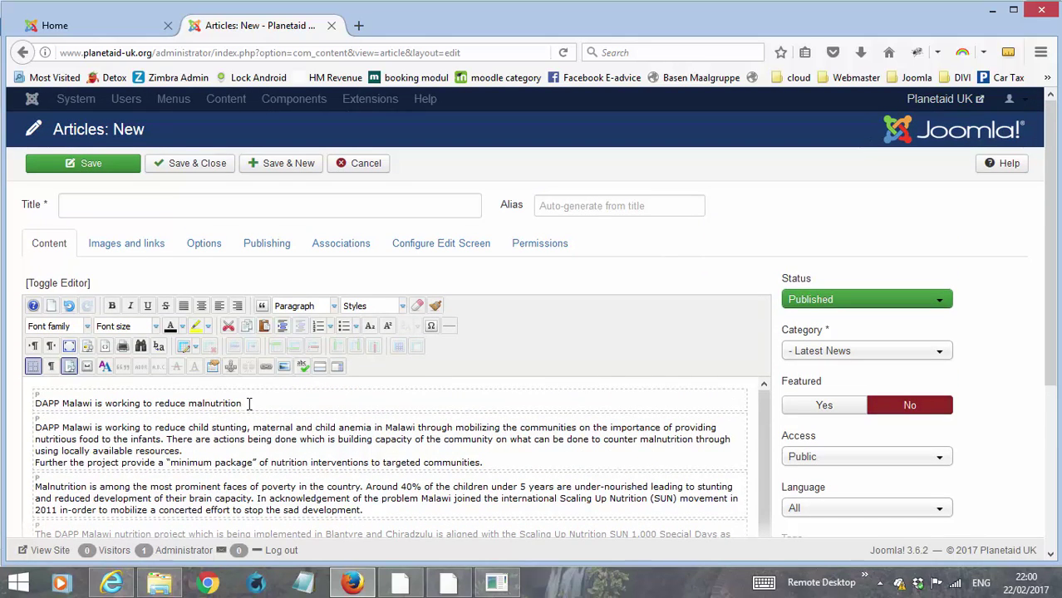
{"action": "left_click_drag", "start_coordinate": [244, 403], "coordinate": [4, 408]}
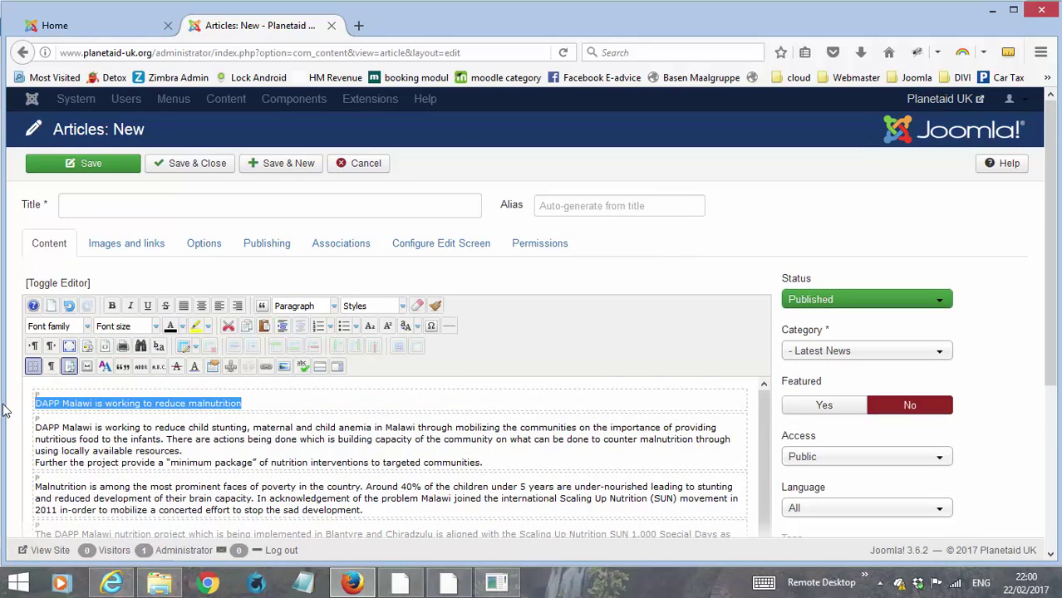
{"action": "key", "text": "ctrl+x"}
{"action": "left_click", "coordinate": [101, 206]}
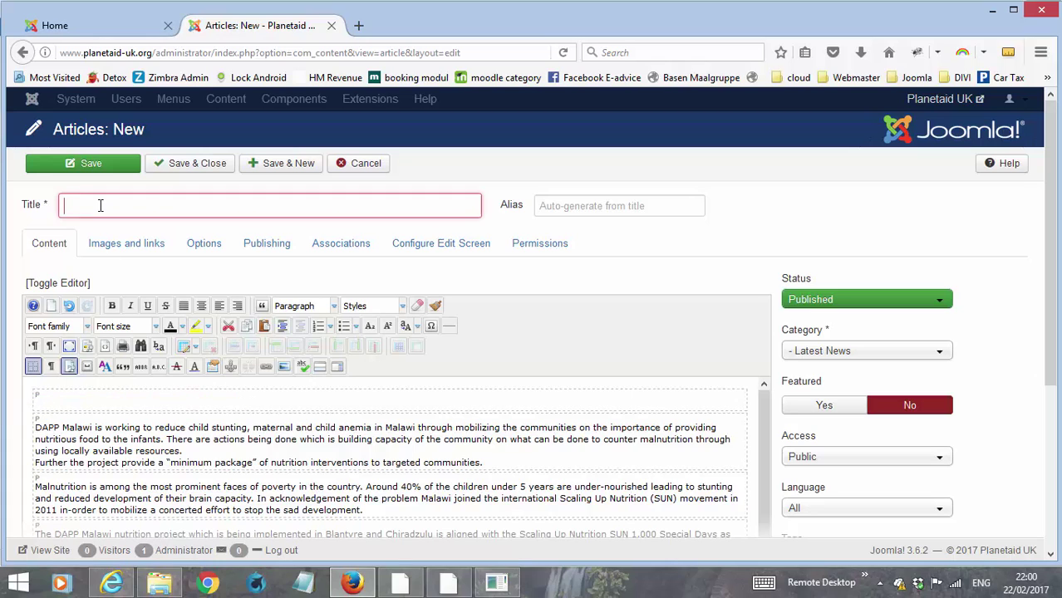
{"action": "key", "text": "ctrl+v"}
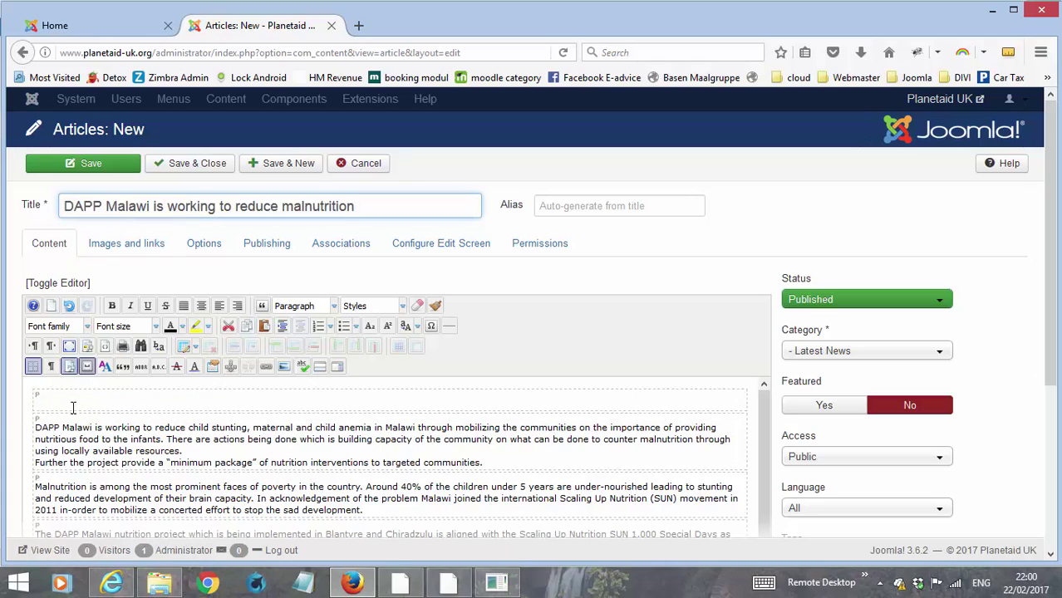
{"action": "left_click", "coordinate": [36, 427]}
{"action": "key", "text": "BackSpace"}
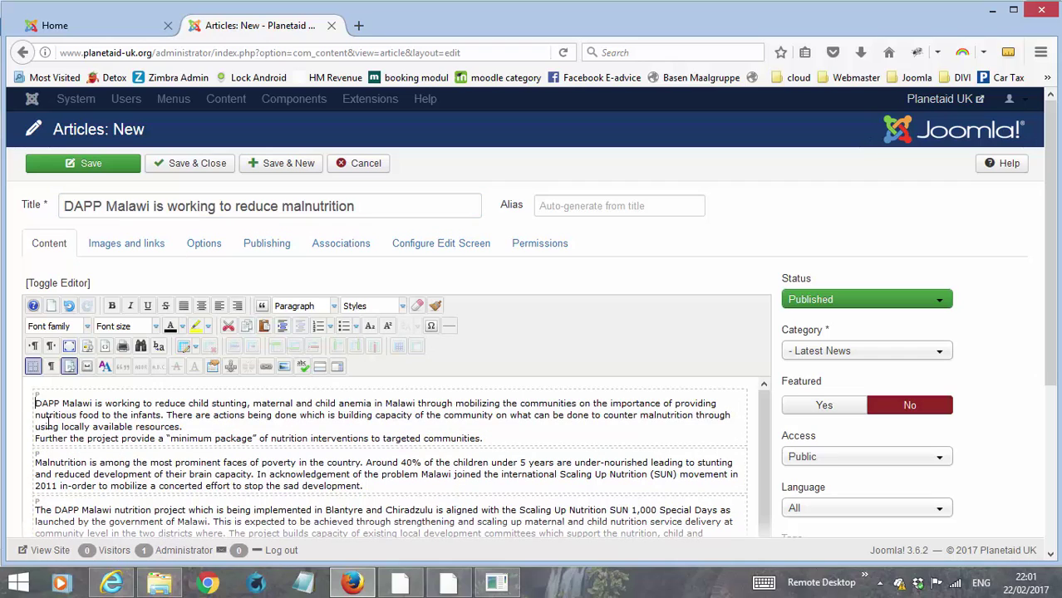
- Open the Image Manager, create a folder named 2017 inside latest_news and open it
{"action": "left_click", "coordinate": [324, 209]}
{"action": "left_click", "coordinate": [284, 370]}
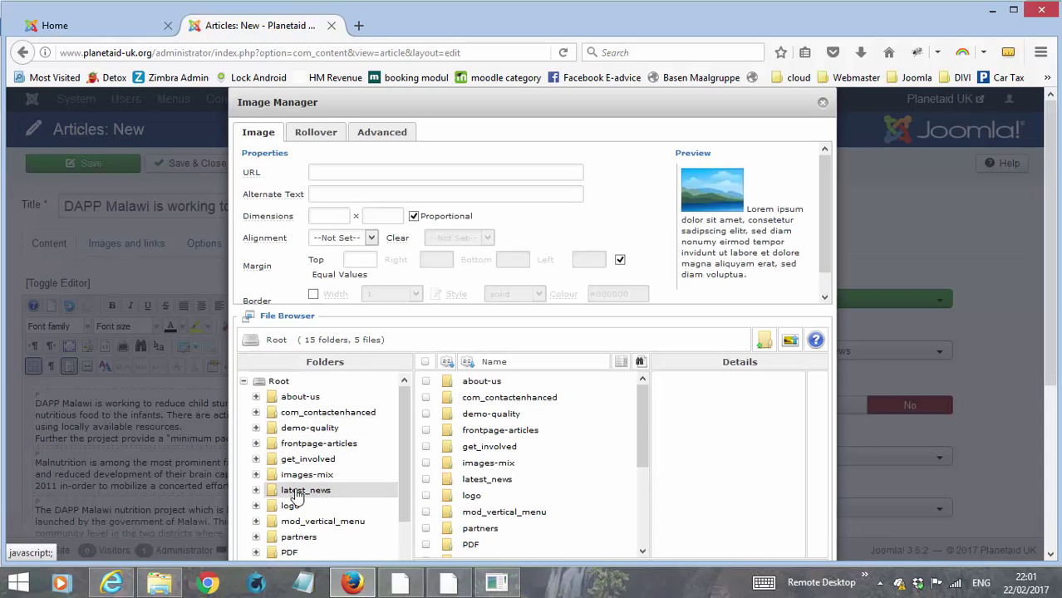
{"action": "left_click", "coordinate": [297, 492]}
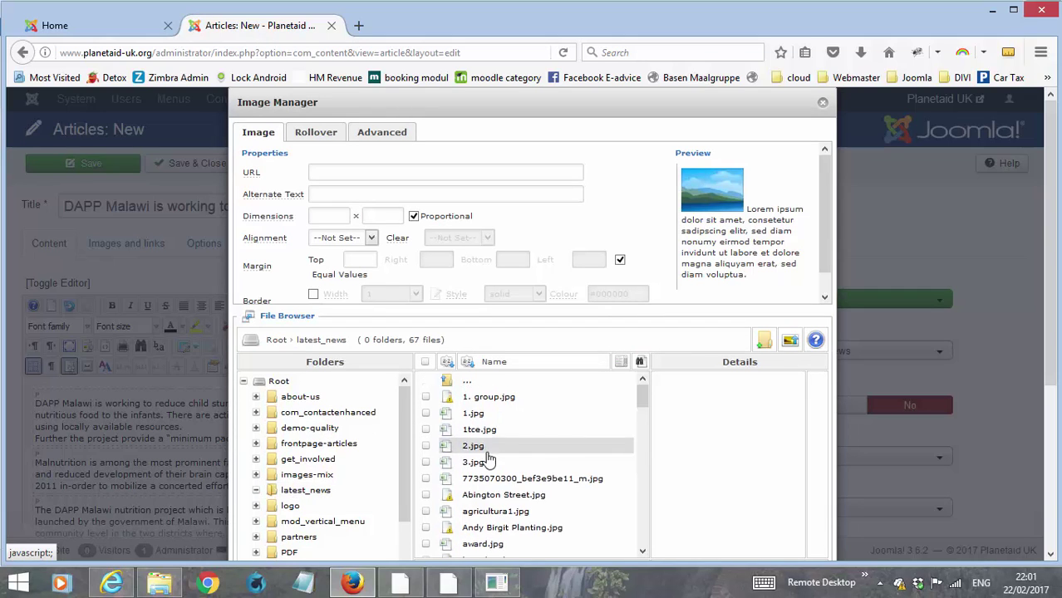
{"action": "scroll", "coordinate": [469, 415], "scroll_direction": "down", "scroll_amount": 2}
{"action": "scroll", "coordinate": [478, 461], "scroll_direction": "up", "scroll_amount": 2}
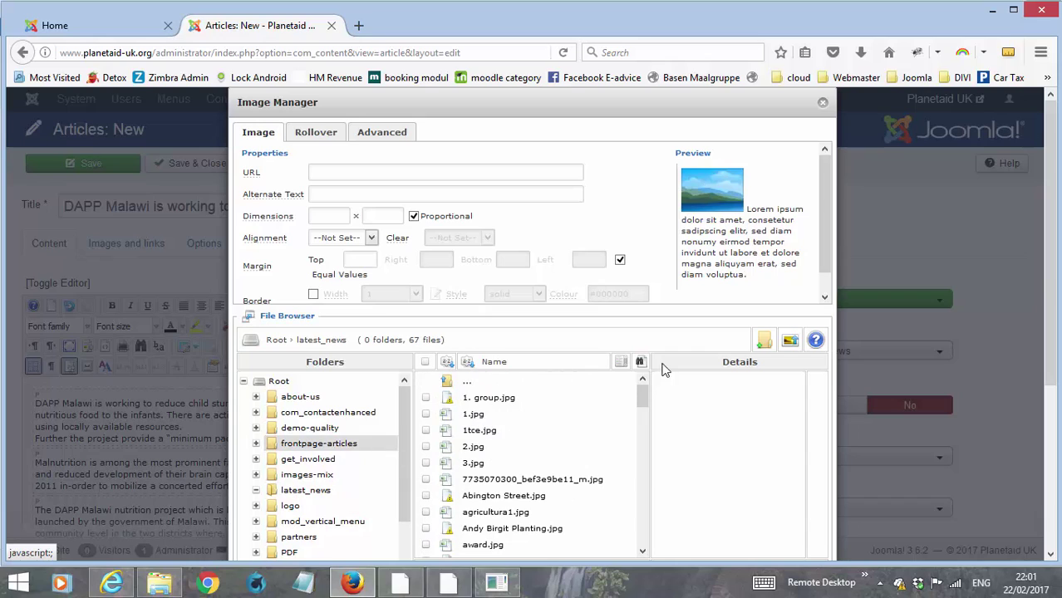
{"action": "left_click", "coordinate": [764, 342]}
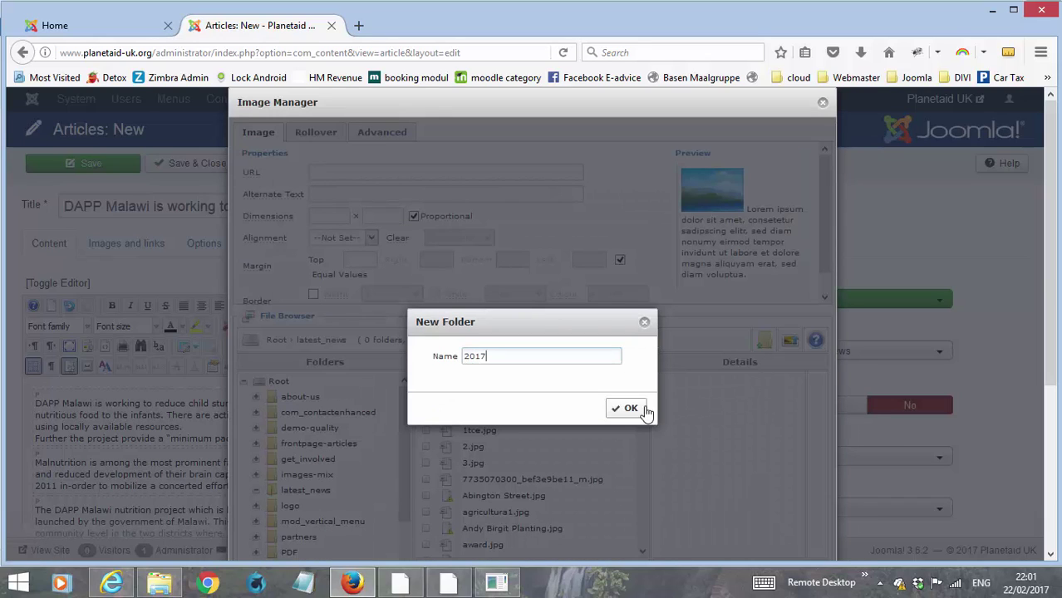
{"action": "left_click", "coordinate": [621, 409]}
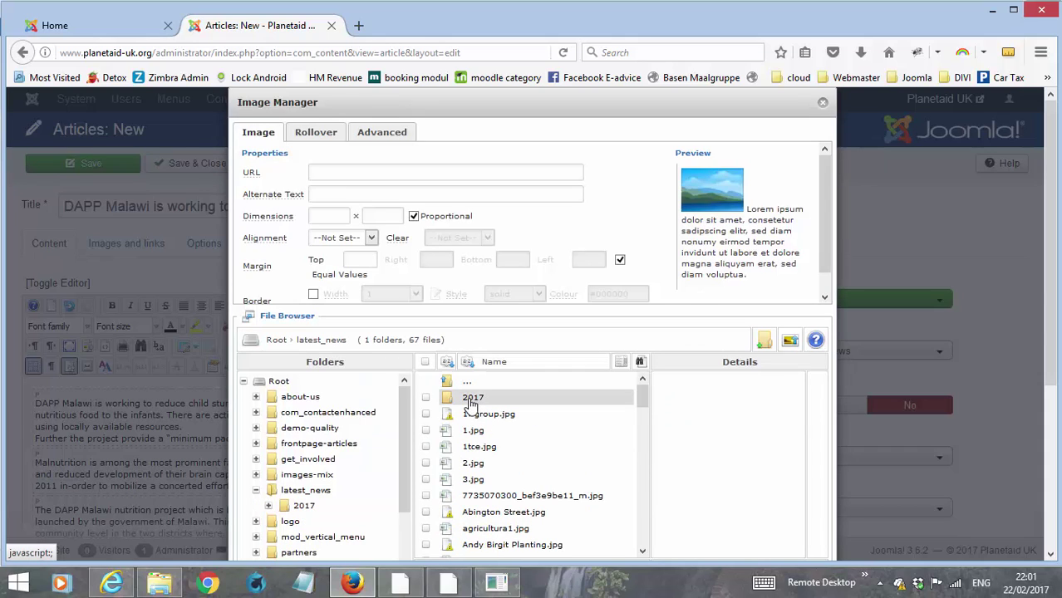
{"action": "double_click", "coordinate": [472, 404]}
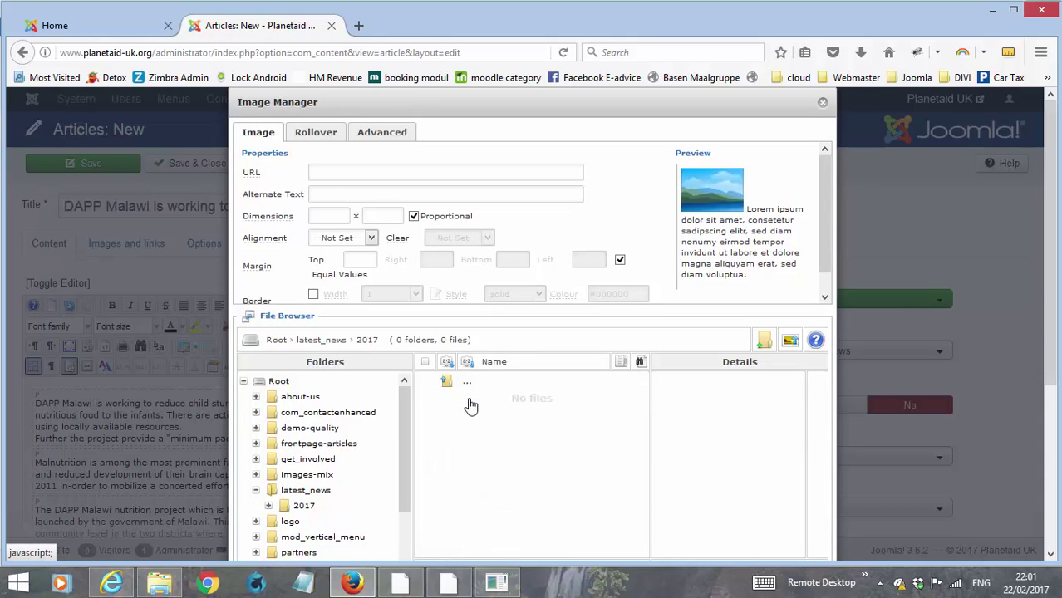
- Upload 2016-Half-Yr-Nutrition-Blantyre-Chiradzulu-Mal-1.jpg from File Explorer's web folder into the 2017 image folder
{"action": "left_click", "coordinate": [790, 343]}
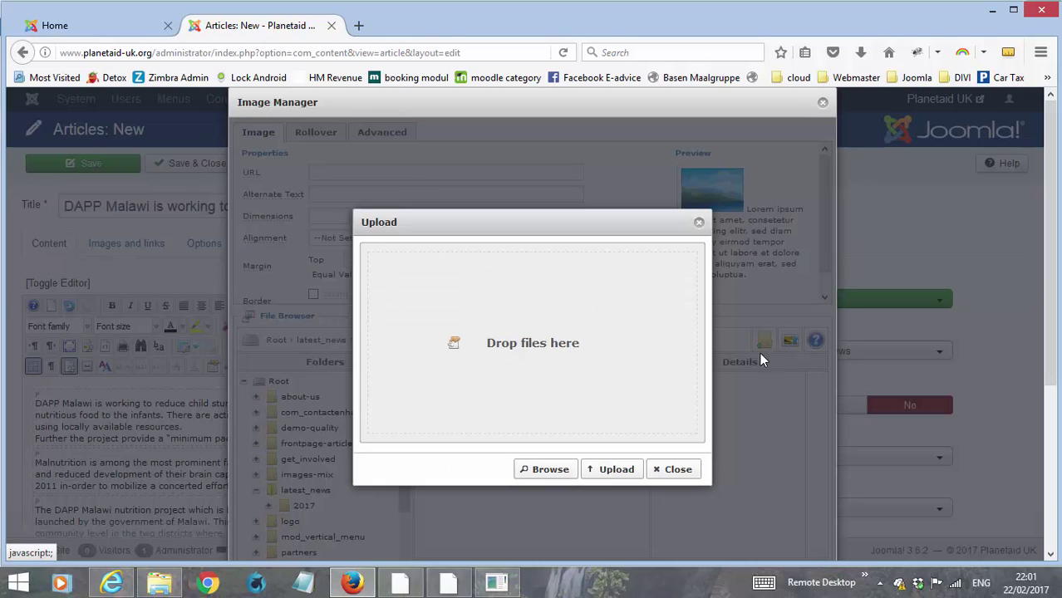
{"action": "left_click", "coordinate": [160, 585]}
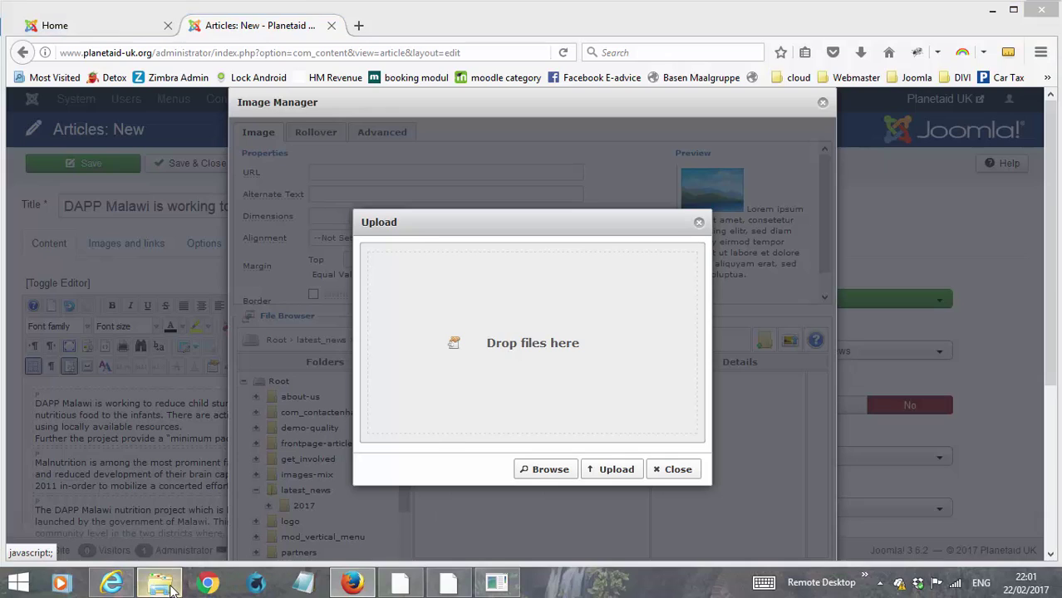
{"action": "left_click", "coordinate": [1015, 9]}
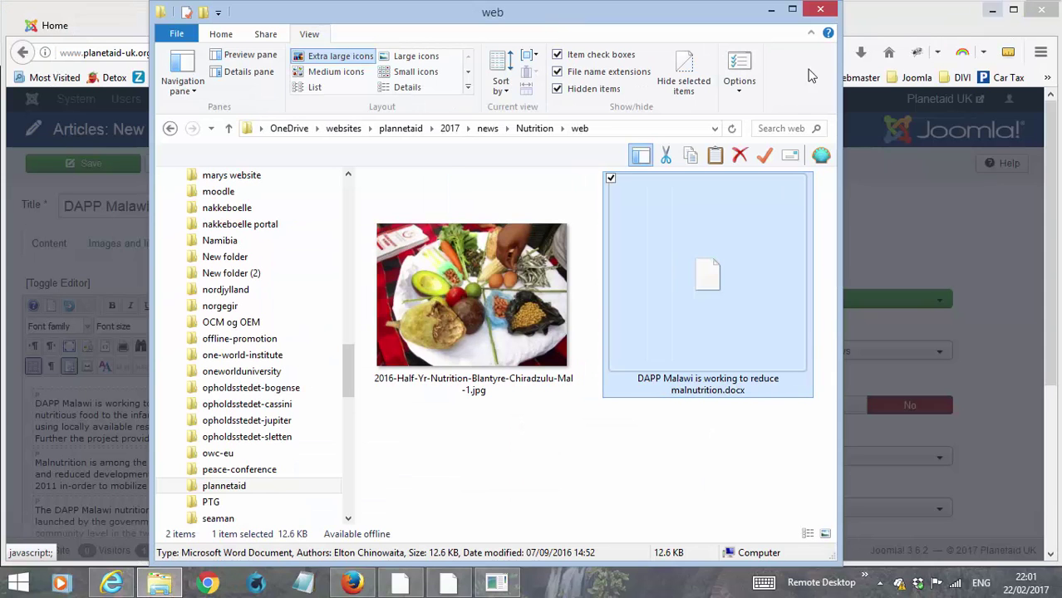
{"action": "left_click_drag", "start_coordinate": [619, 32], "coordinate": [345, 42]}
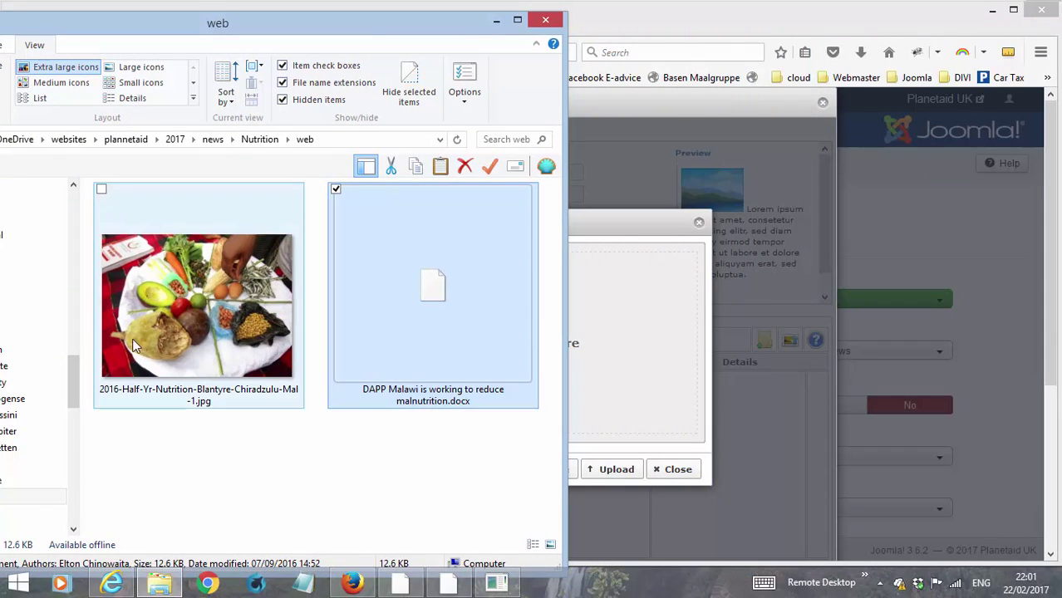
{"action": "left_click_drag", "start_coordinate": [159, 339], "coordinate": [634, 383]}
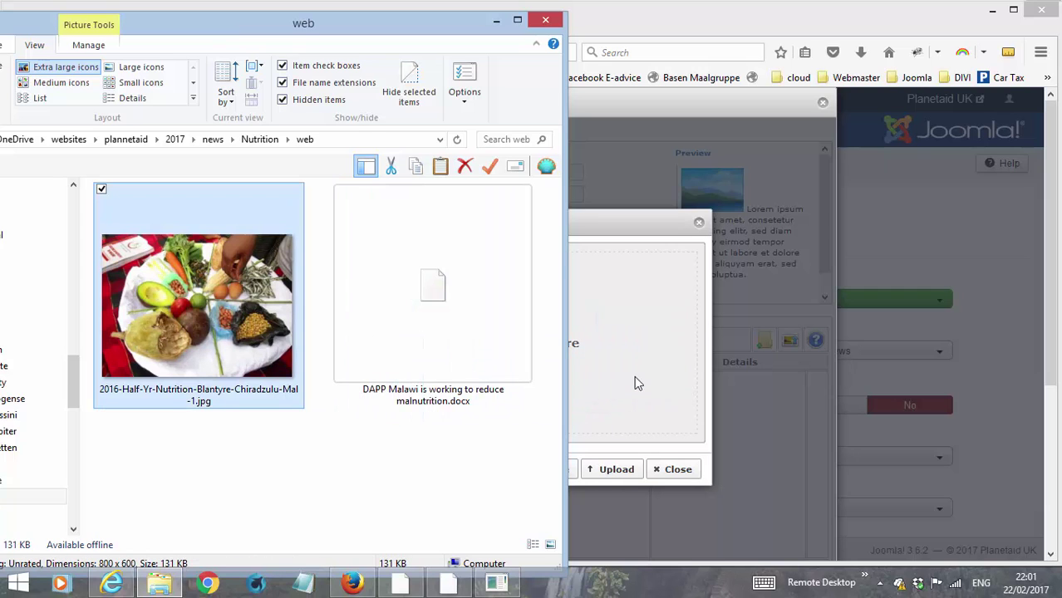
{"action": "left_click", "coordinate": [495, 21]}
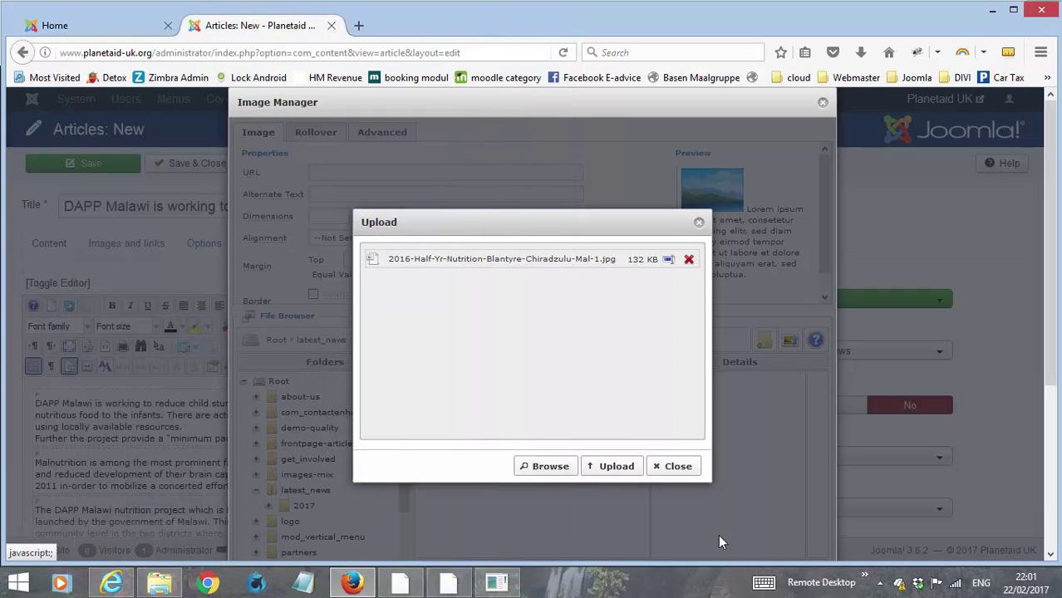
{"action": "left_click", "coordinate": [611, 468]}
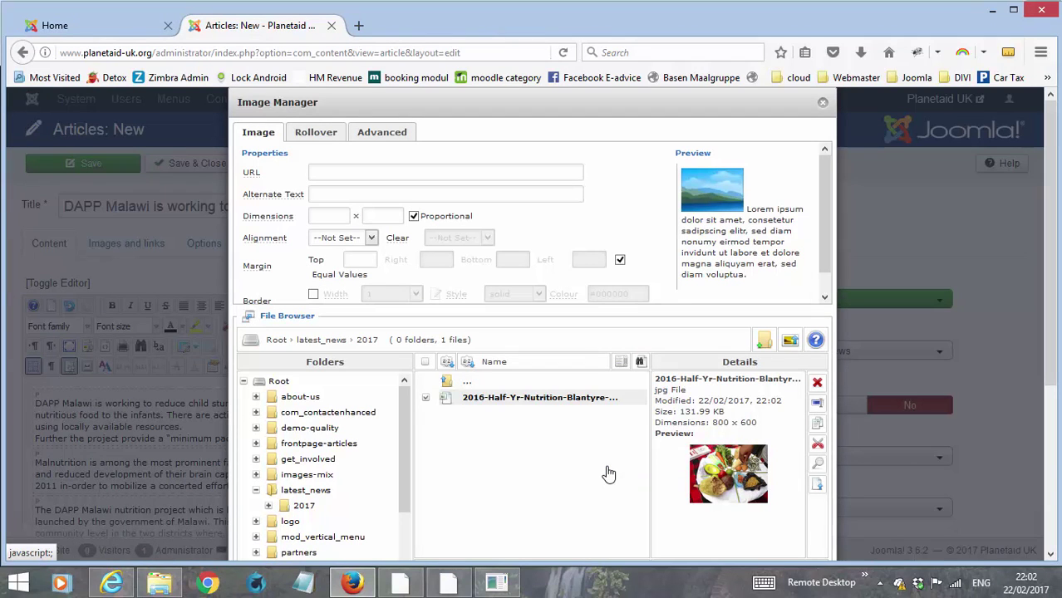
- Choose the uploaded nutrition photo, set its width to 300 with proportional scaling and align it right
{"action": "left_click", "coordinate": [502, 399]}
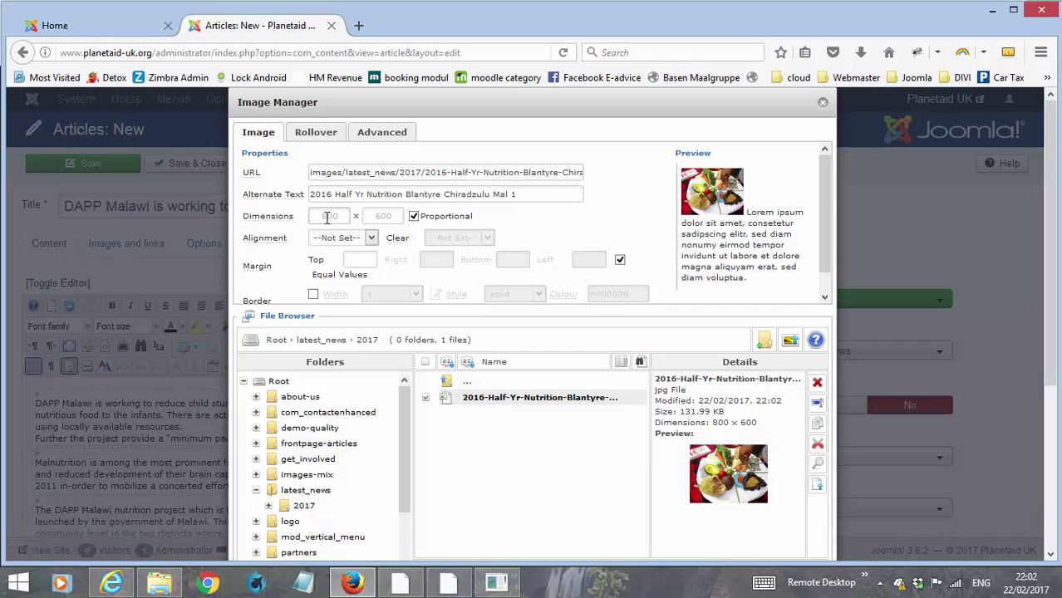
{"action": "left_click_drag", "start_coordinate": [328, 217], "coordinate": [364, 218]}
{"action": "type", "text": "300"}
{"action": "left_click", "coordinate": [525, 195]}
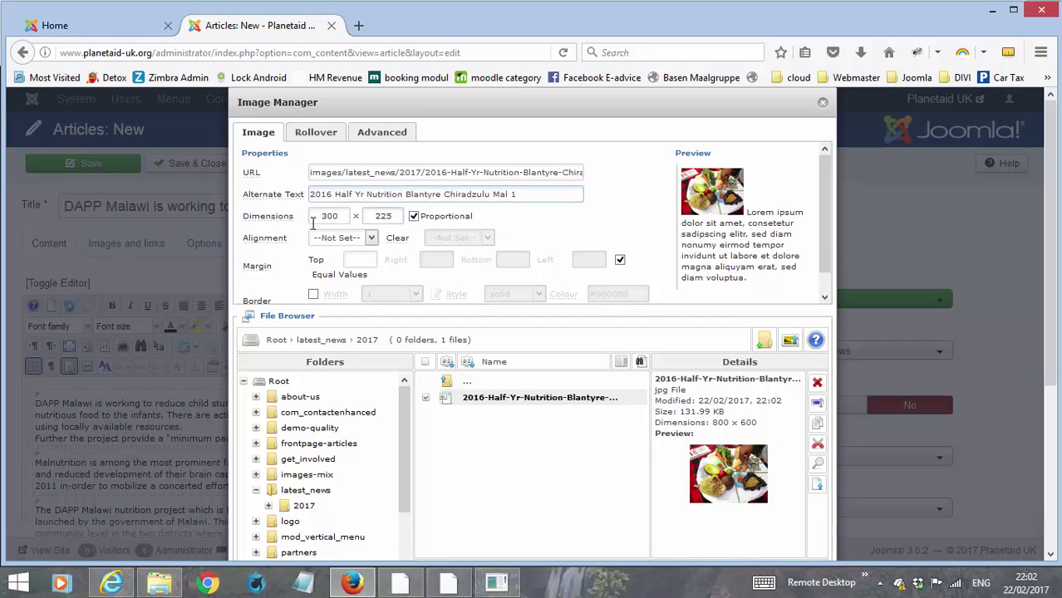
{"action": "left_click", "coordinate": [371, 239]}
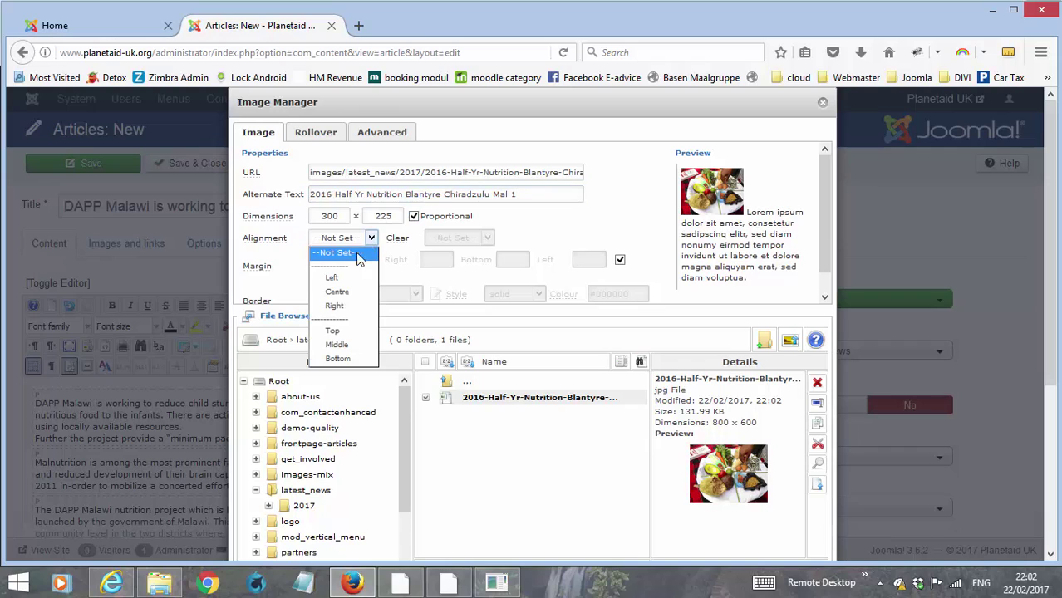
{"action": "left_click", "coordinate": [336, 307]}
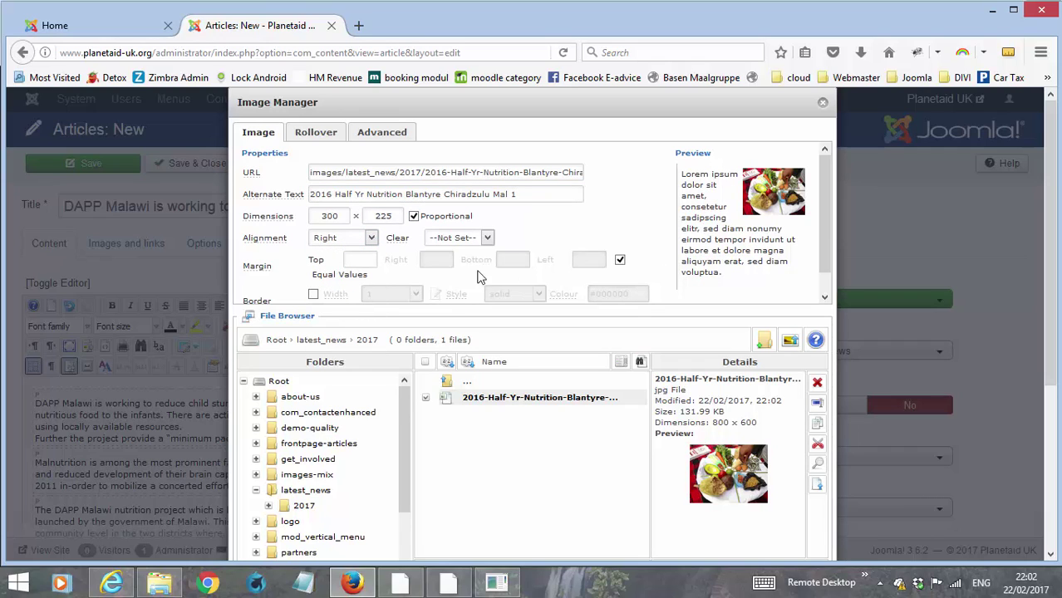
- Give the photo unequal margins of 10 left and 5 bottom plus a 1-wide solid #000000 border, and insert it into the article
{"action": "left_click", "coordinate": [620, 261]}
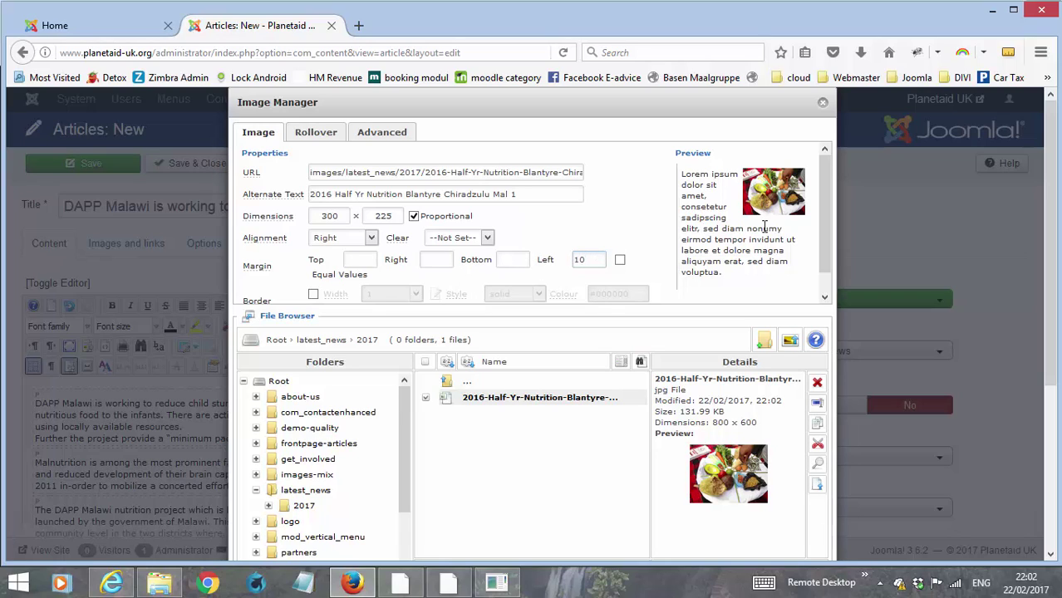
{"action": "left_click", "coordinate": [511, 259]}
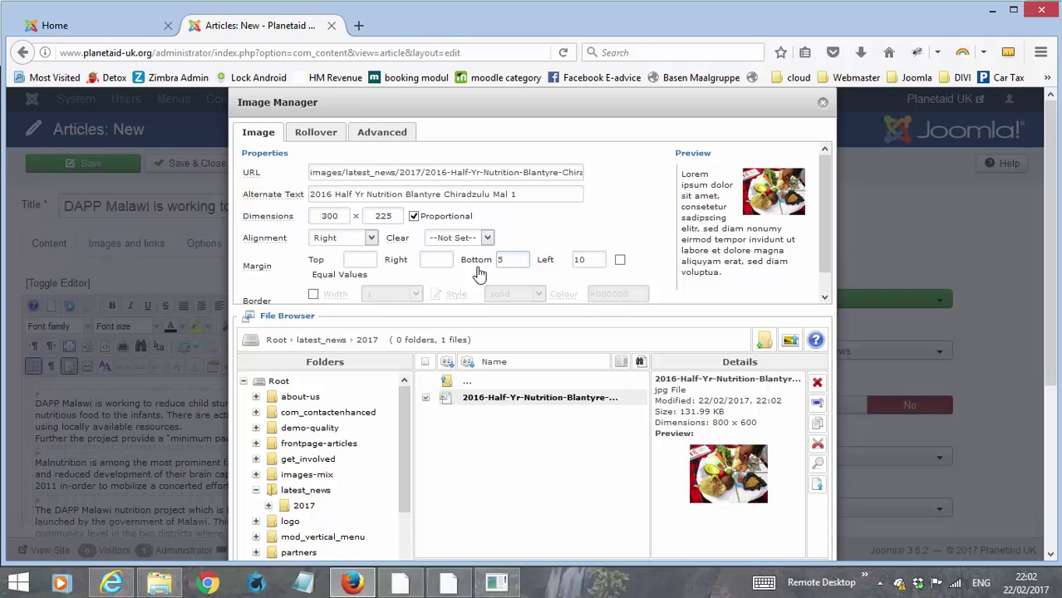
{"action": "left_click", "coordinate": [314, 295]}
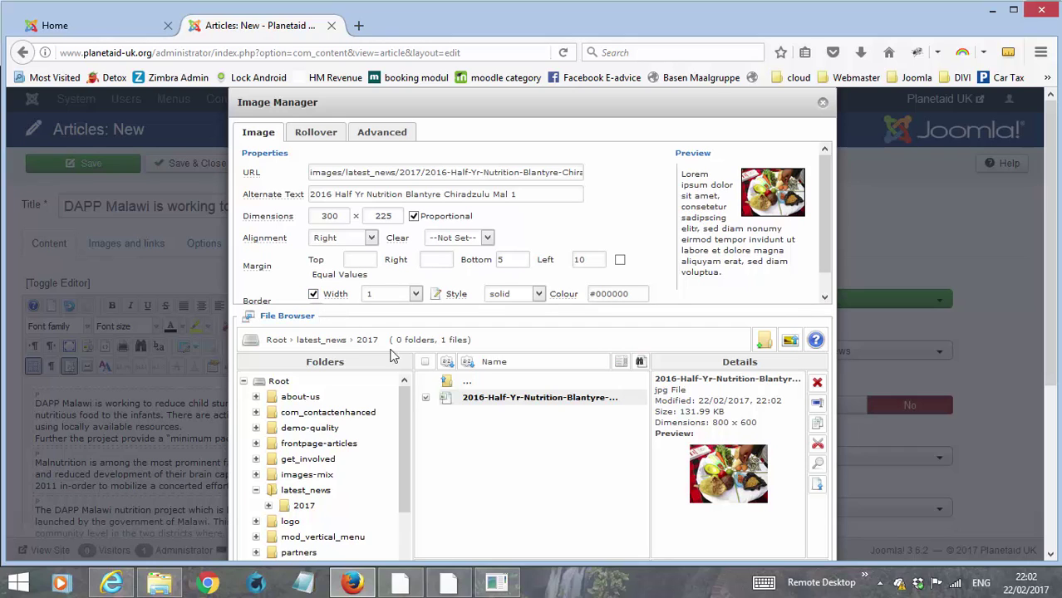
{"action": "scroll", "coordinate": [482, 386], "scroll_direction": "down", "scroll_amount": 2}
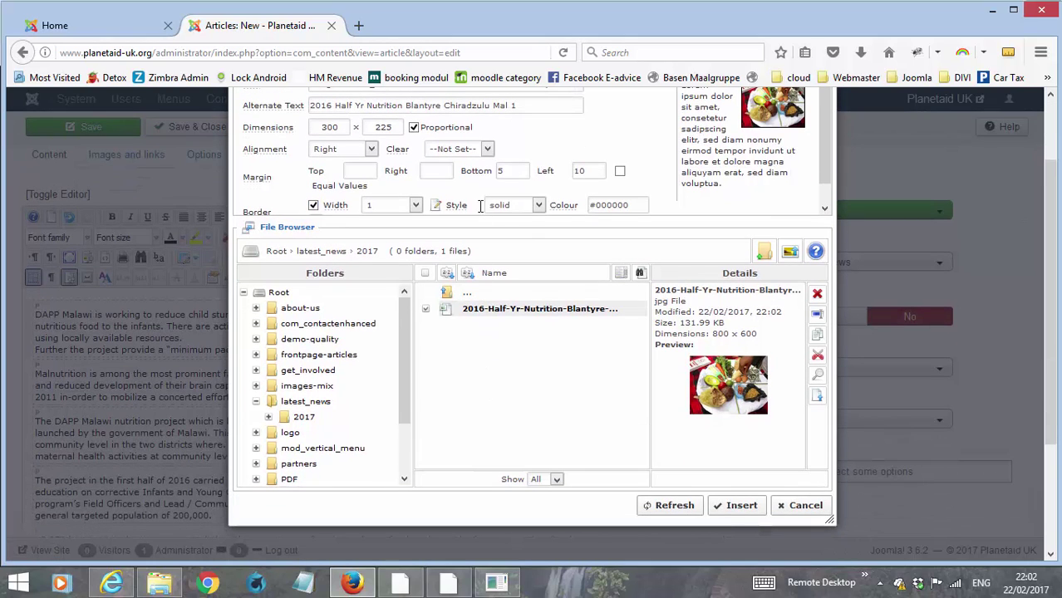
{"action": "left_click", "coordinate": [741, 506]}
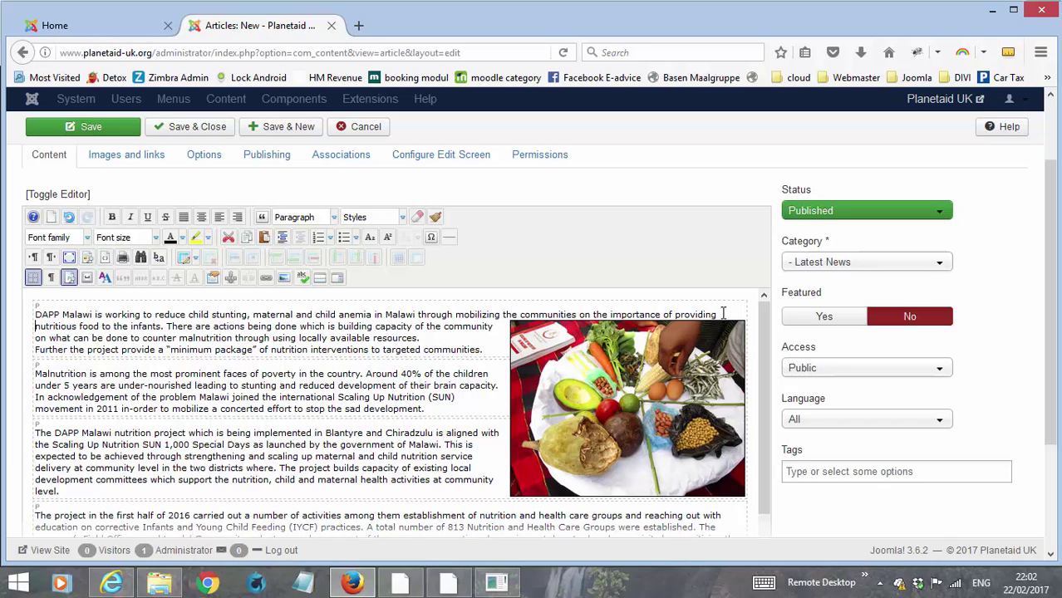
{"action": "left_click", "coordinate": [703, 356]}
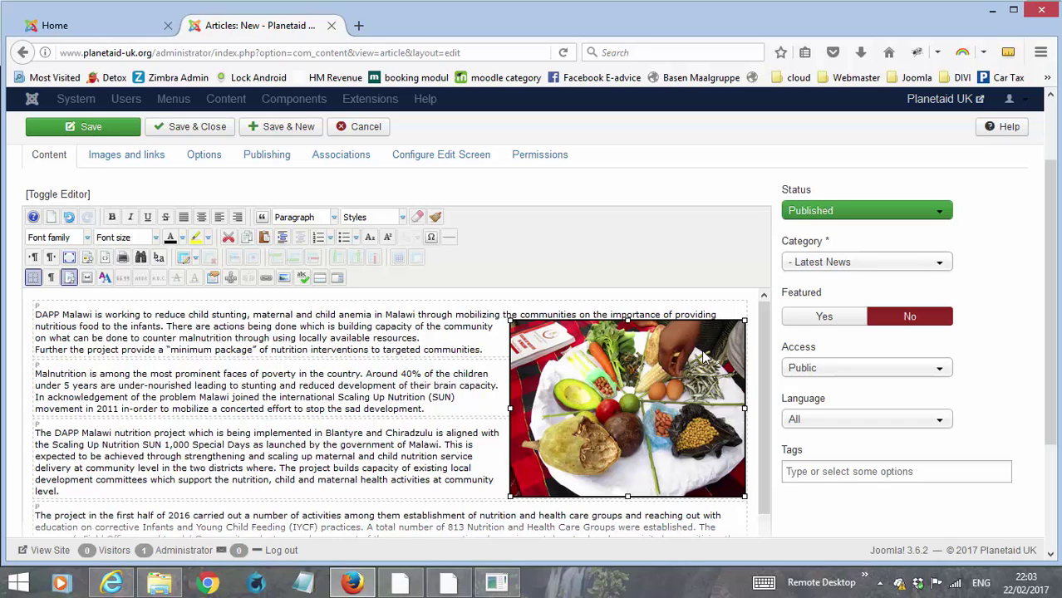
{"action": "left_click", "coordinate": [725, 313]}
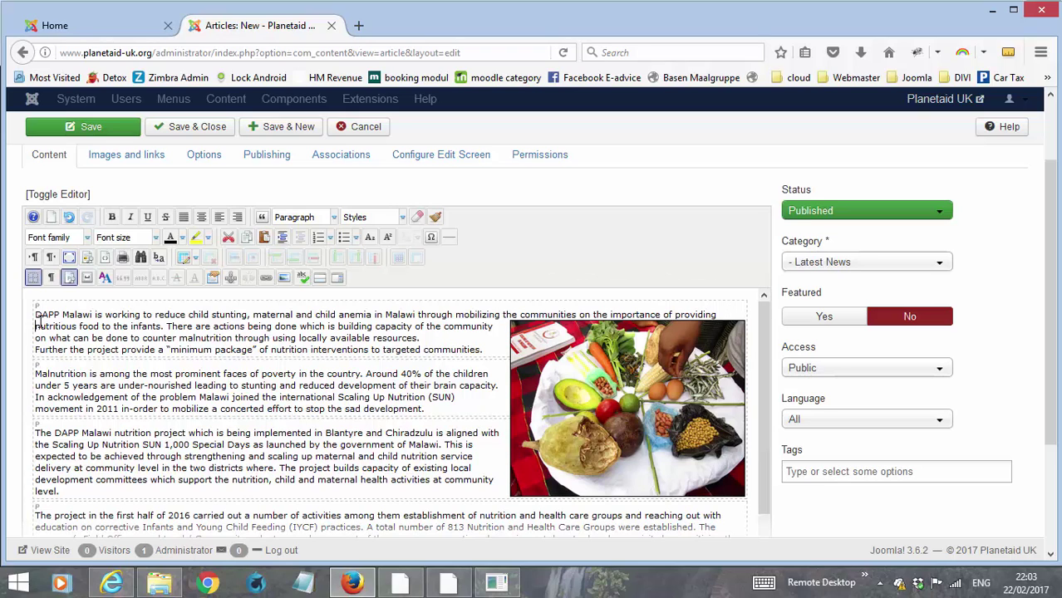
- Move the photo up level with the article's first line using a temporary empty paragraph at the start, and remove that paragraph
{"action": "left_click", "coordinate": [35, 316]}
{"action": "key", "text": "Return"}
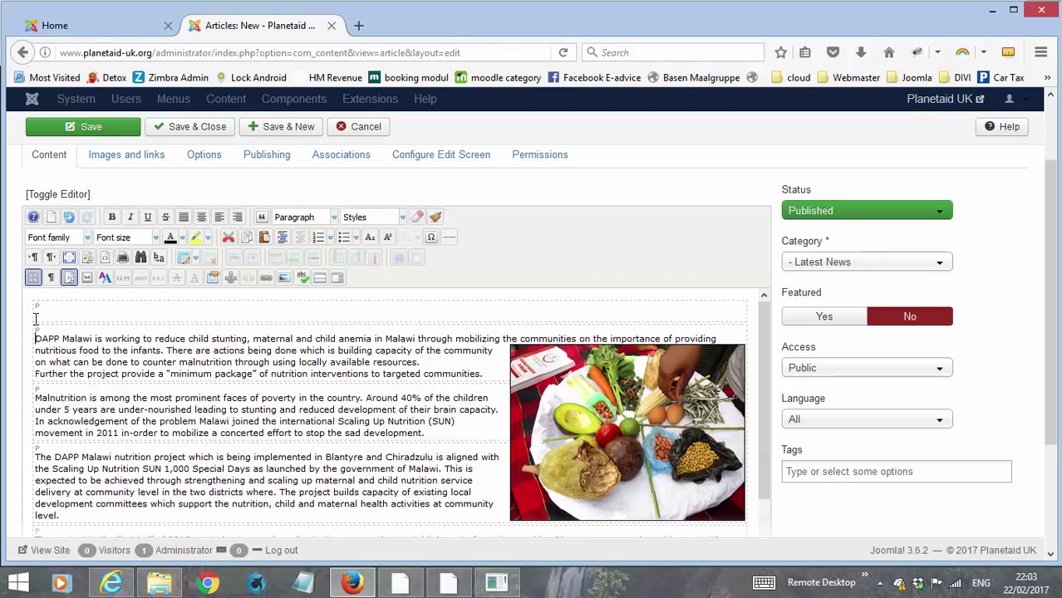
{"action": "left_click_drag", "start_coordinate": [712, 380], "coordinate": [726, 320]}
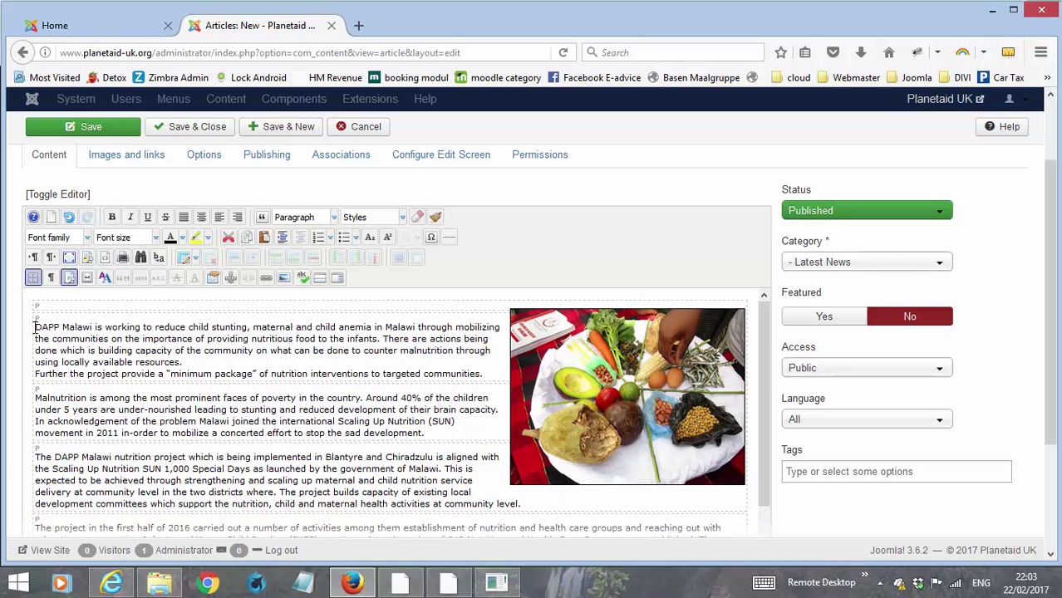
{"action": "key", "text": "BackSpace"}
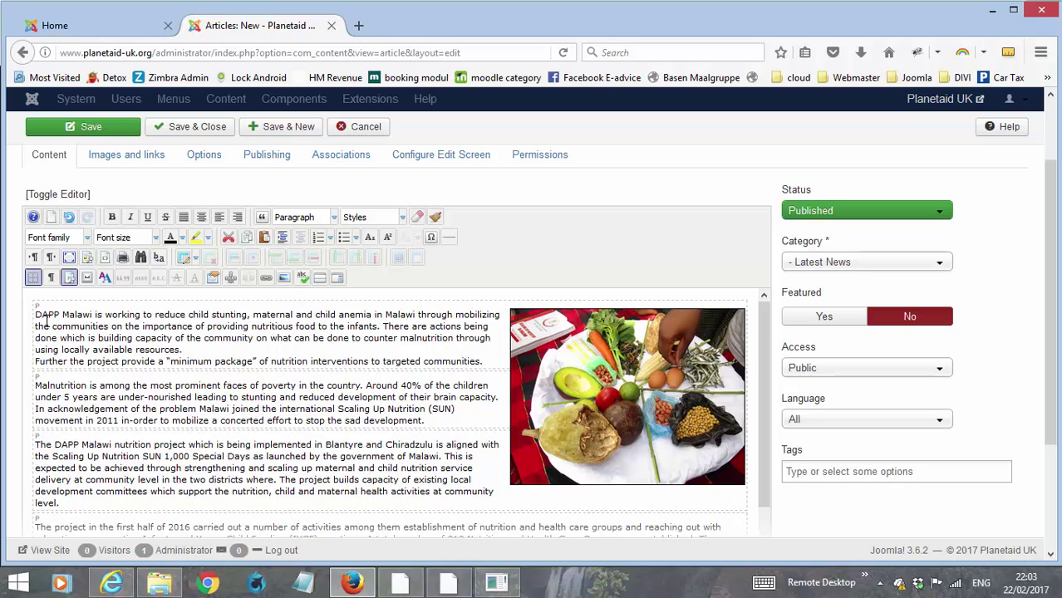
- Justify all of the article's text and save the article
{"action": "left_click_drag", "start_coordinate": [34, 315], "coordinate": [306, 587]}
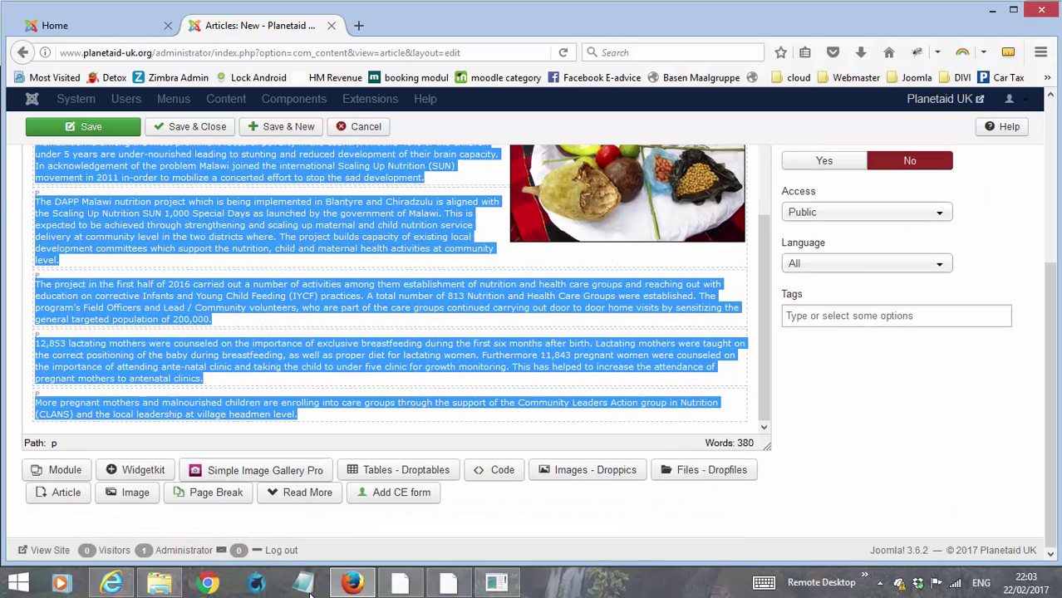
{"action": "scroll", "coordinate": [327, 283], "scroll_direction": "up", "scroll_amount": 1}
{"action": "scroll", "coordinate": [326, 284], "scroll_direction": "up", "scroll_amount": 3}
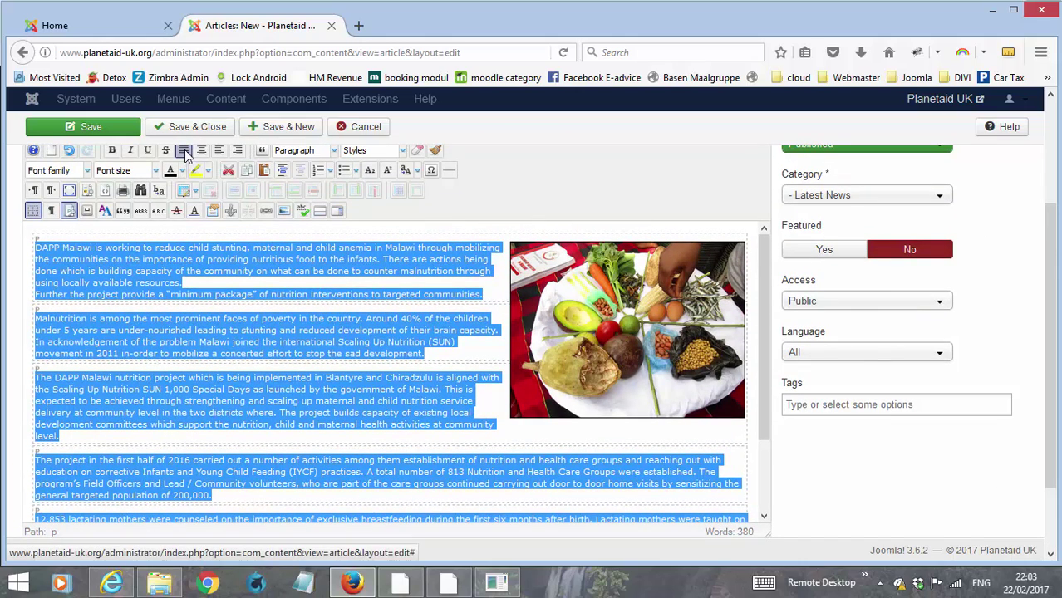
{"action": "left_click", "coordinate": [185, 153]}
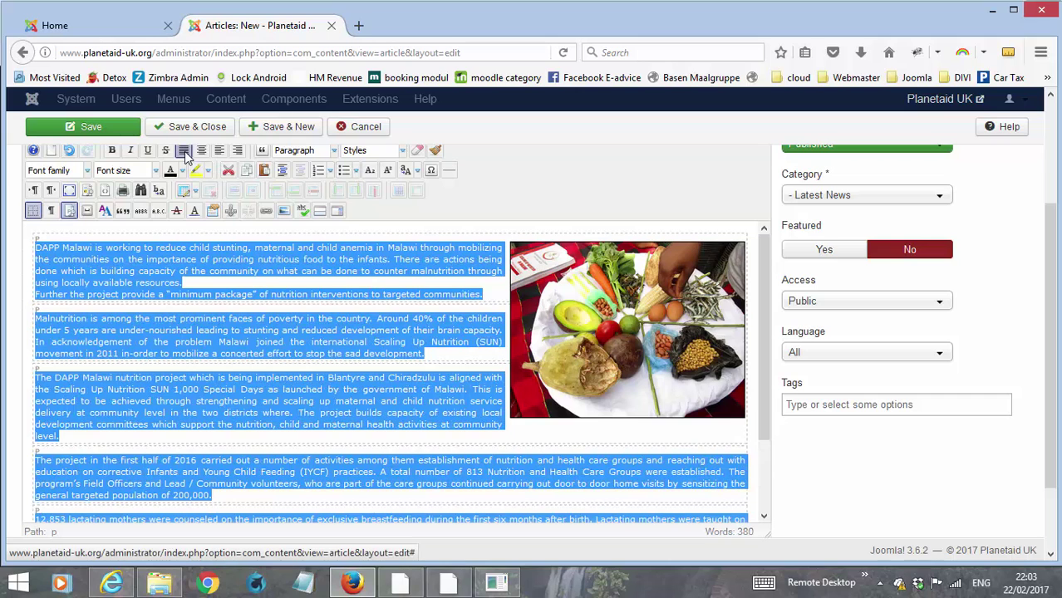
{"action": "left_click", "coordinate": [400, 395]}
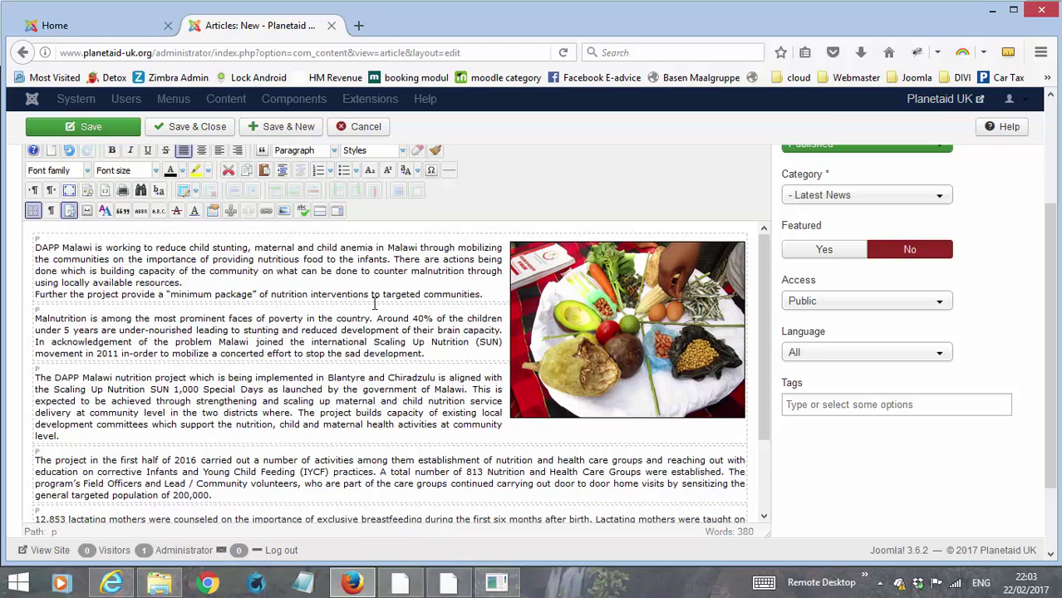
{"action": "scroll", "coordinate": [374, 303], "scroll_direction": "up", "scroll_amount": 3}
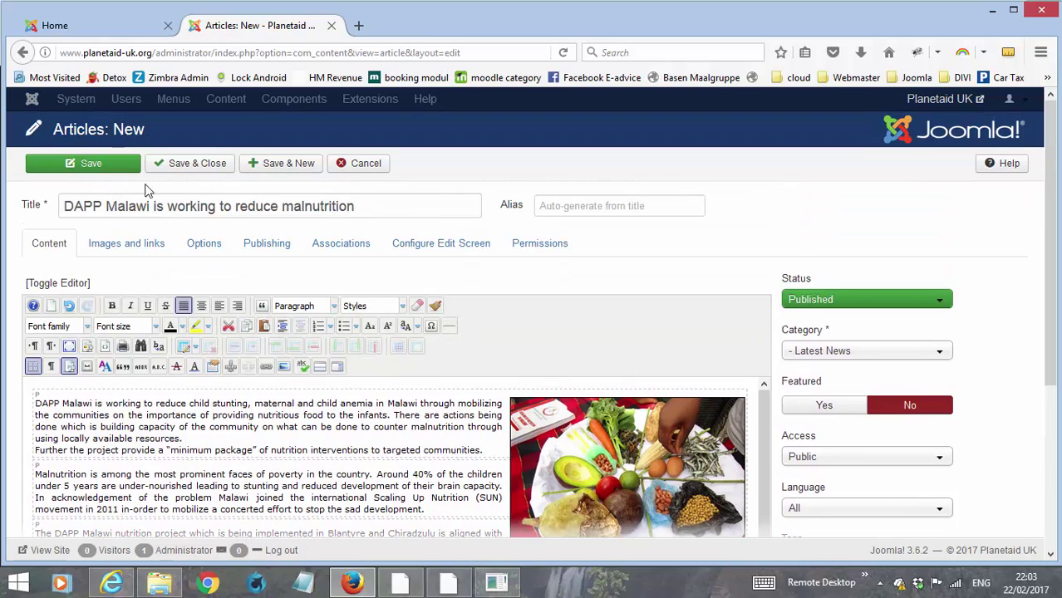
{"action": "left_click", "coordinate": [105, 168]}
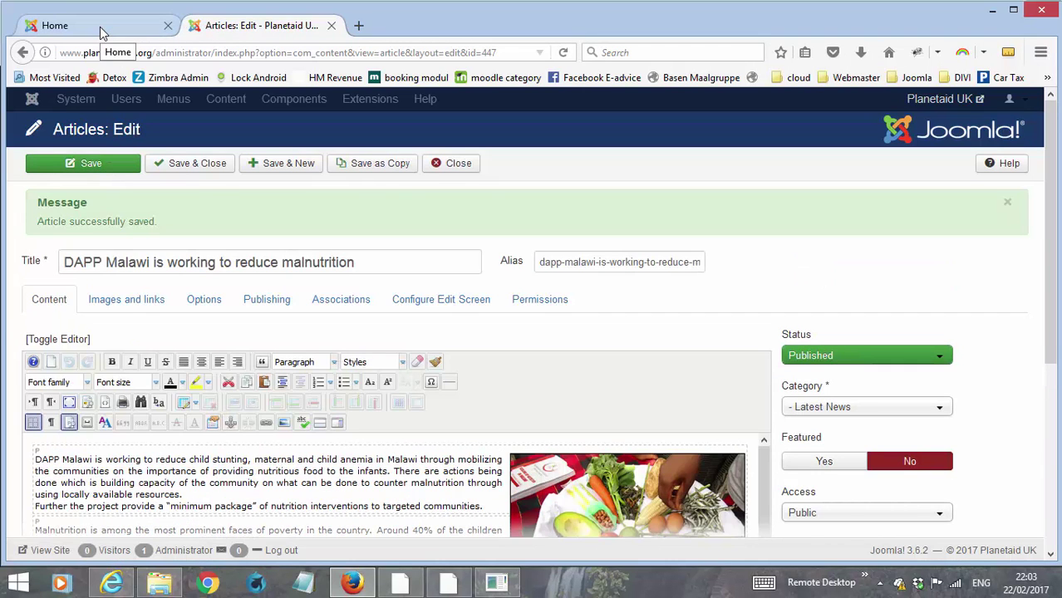
- Refresh the public home page, open the DAPP Malawi article from Latest News and check its full layout
{"action": "left_click", "coordinate": [101, 31]}
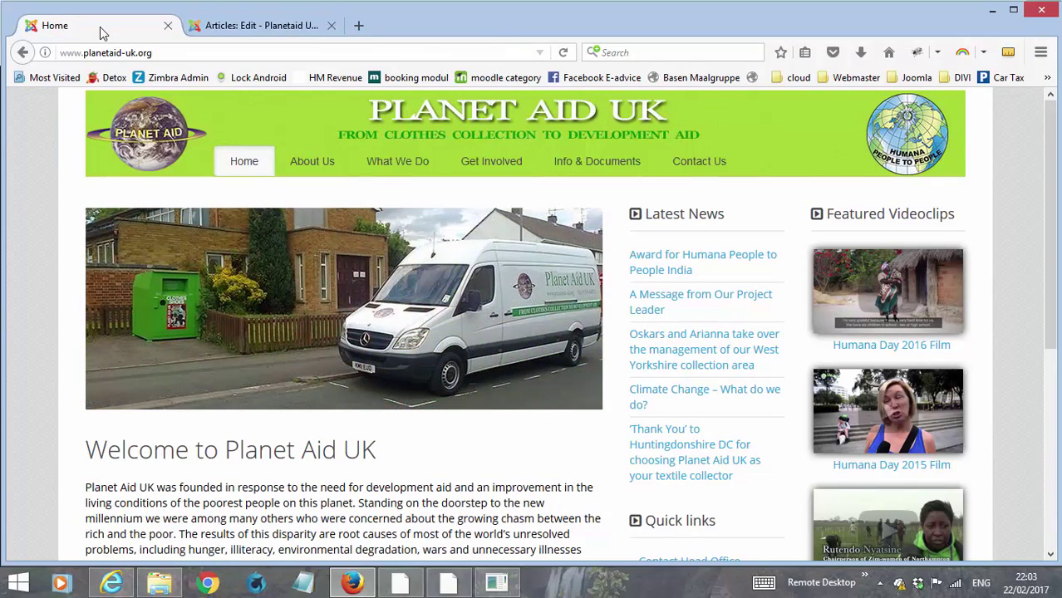
{"action": "key", "text": "F5"}
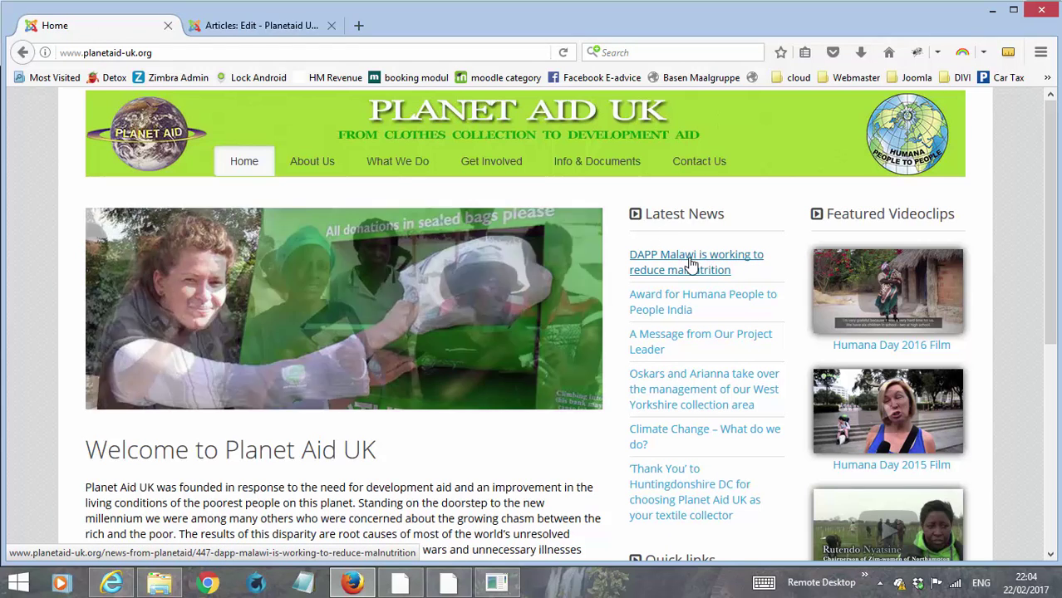
{"action": "left_click", "coordinate": [691, 262]}
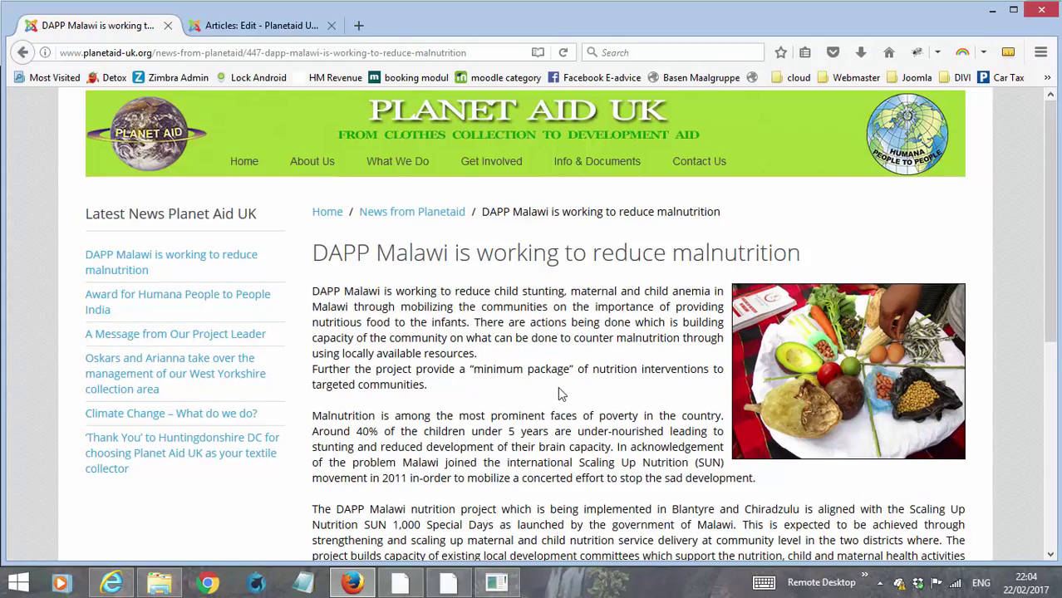
{"action": "scroll", "coordinate": [561, 391], "scroll_direction": "down", "scroll_amount": 4}
{"action": "scroll", "coordinate": [864, 474], "scroll_direction": "down", "scroll_amount": 6}
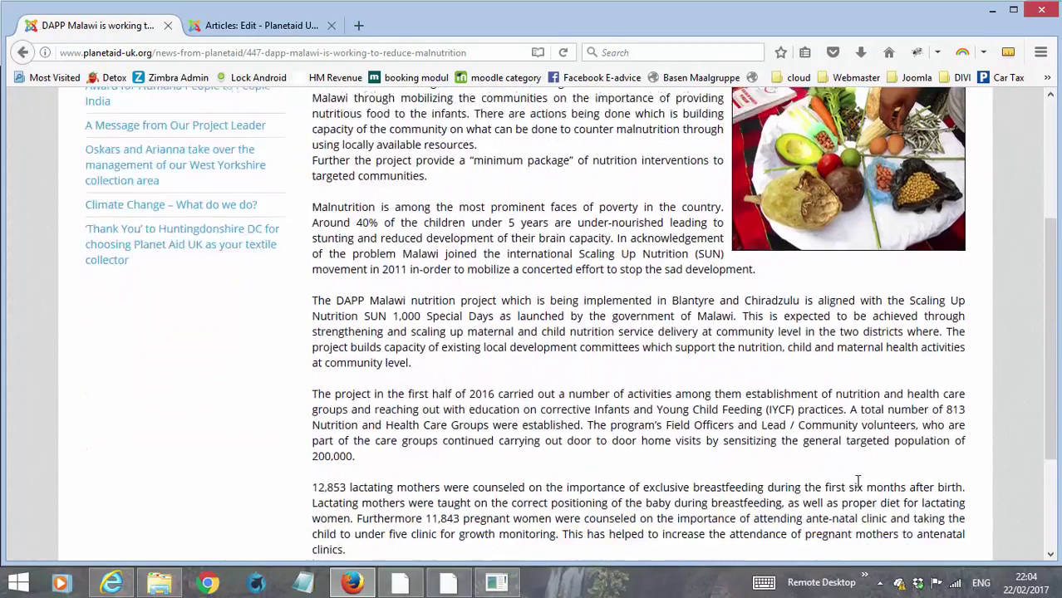
{"action": "scroll", "coordinate": [860, 486], "scroll_direction": "up", "scroll_amount": 10}
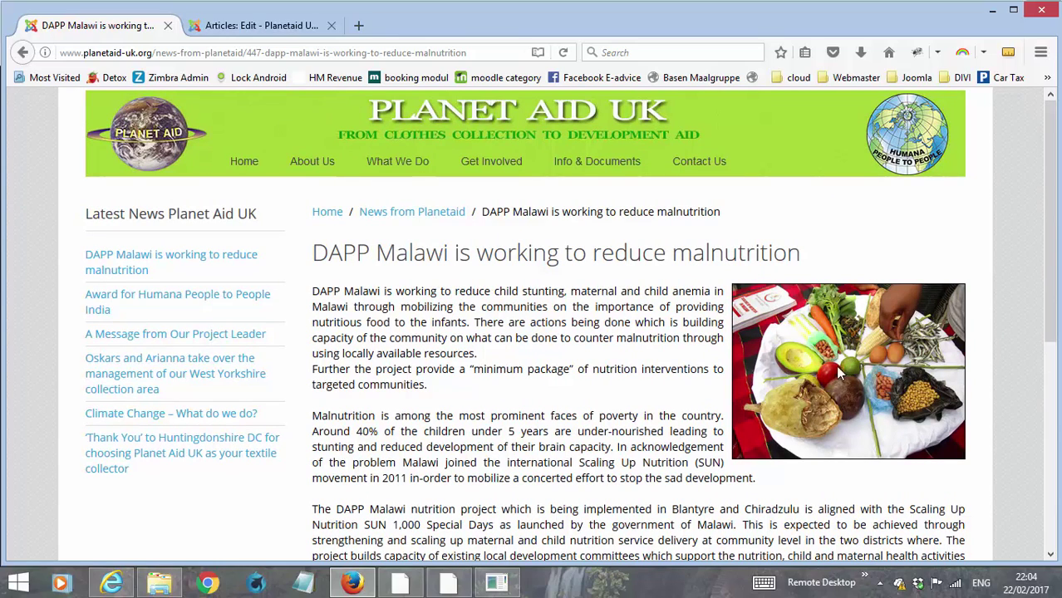
- Return to the article editor, open the photo's properties and set its alternate text to "Food produced locally"
{"action": "left_click", "coordinate": [260, 26]}
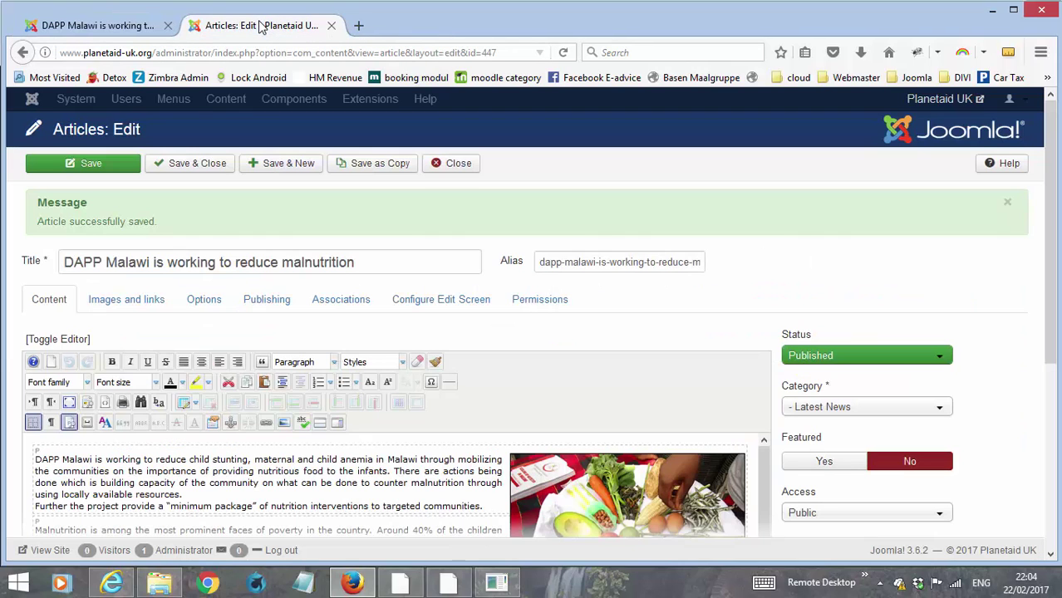
{"action": "scroll", "coordinate": [741, 326], "scroll_direction": "down", "scroll_amount": 4}
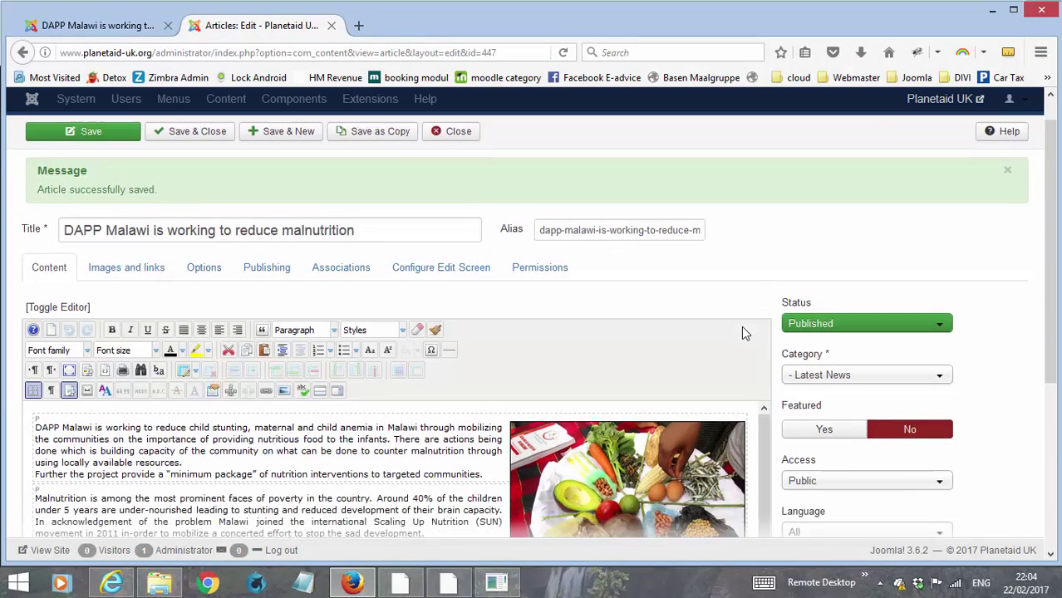
{"action": "left_click", "coordinate": [613, 355]}
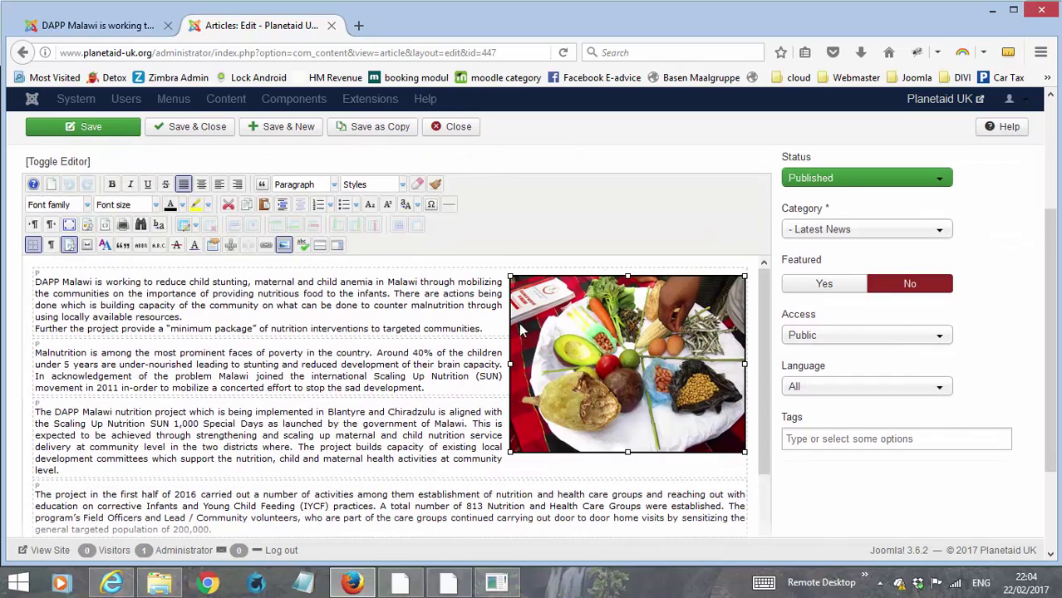
{"action": "left_click", "coordinate": [284, 246]}
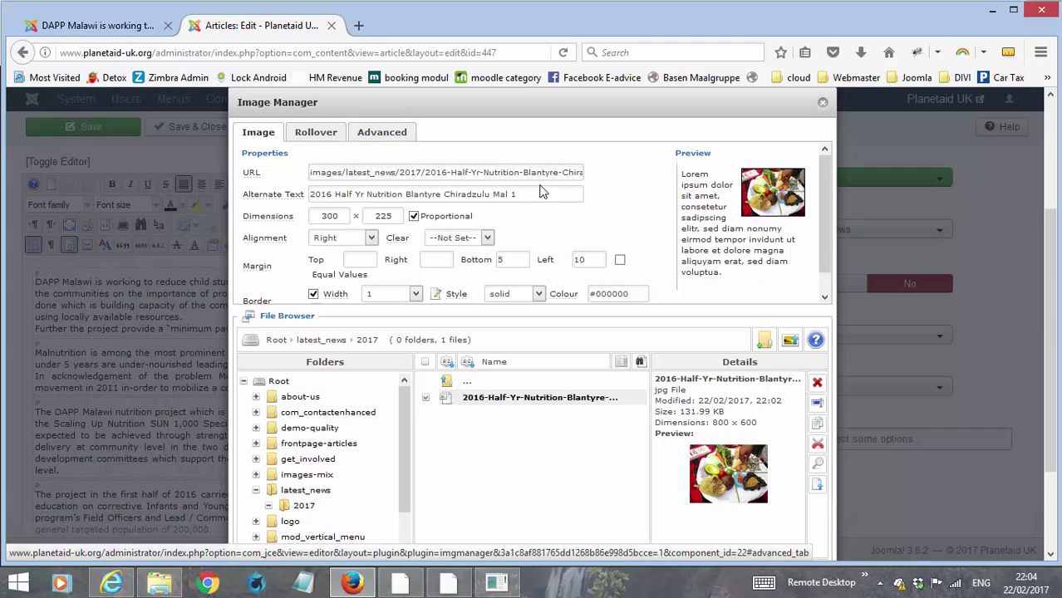
{"action": "left_click_drag", "start_coordinate": [542, 194], "coordinate": [253, 194]}
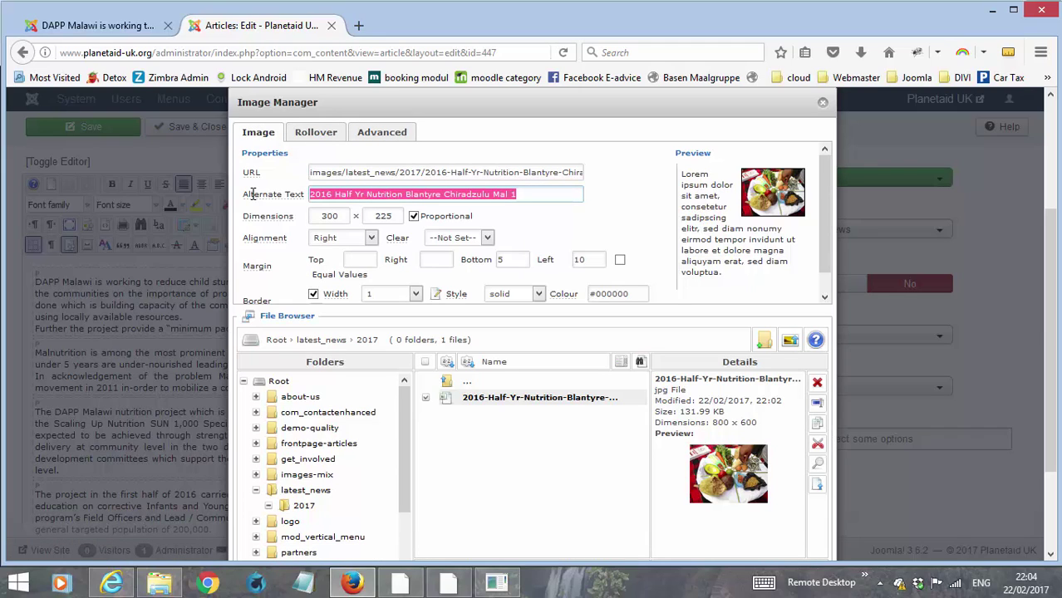
{"action": "type", "text": "Food produced locally"}
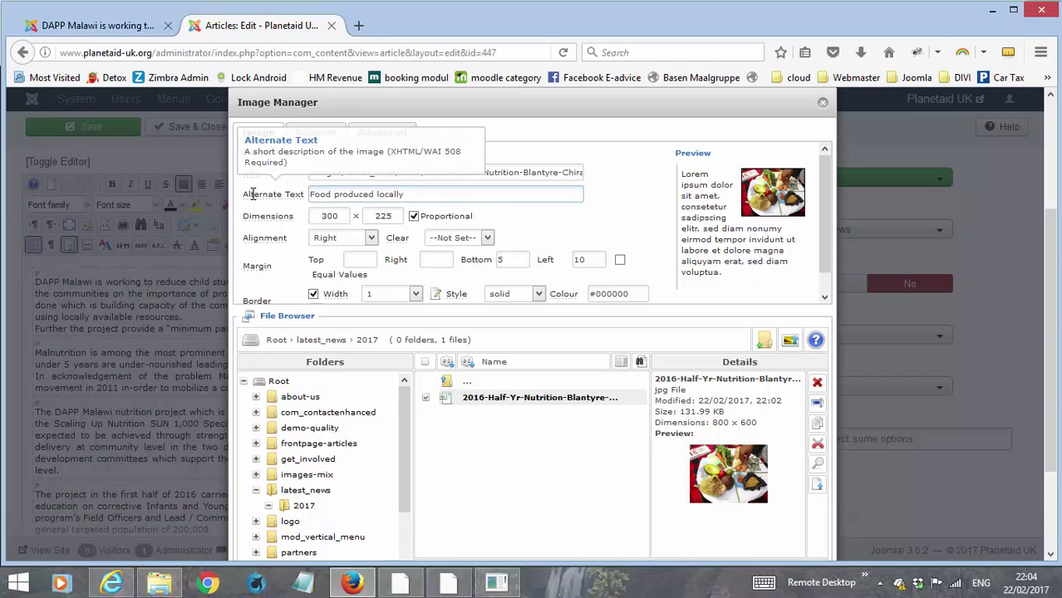
- Give the photo the title "Food Produced Locally" and the class ".zoom", update the image and save the article
{"action": "left_click", "coordinate": [373, 136]}
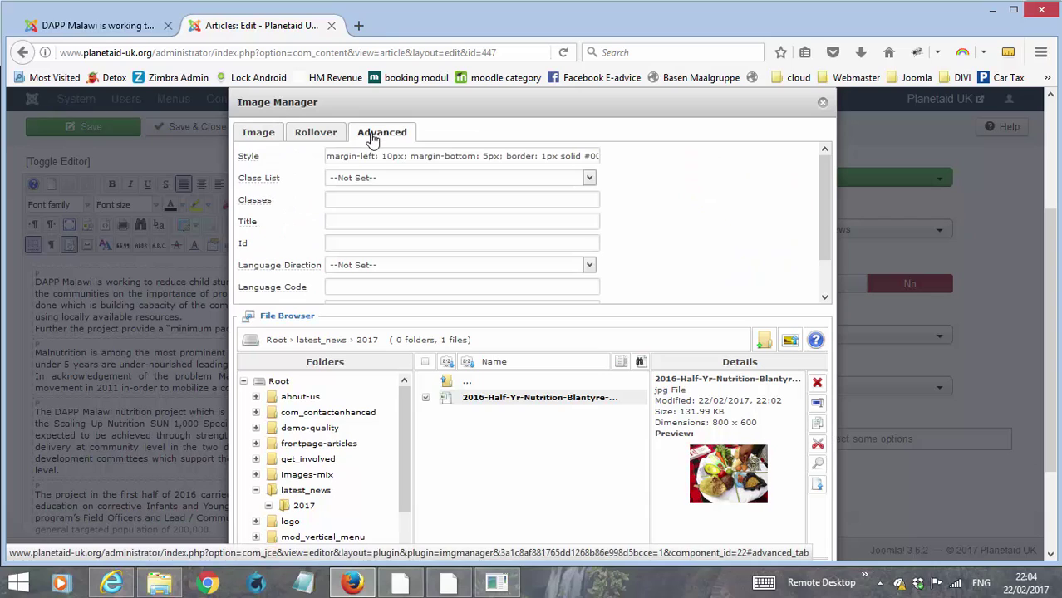
{"action": "left_click", "coordinate": [337, 223]}
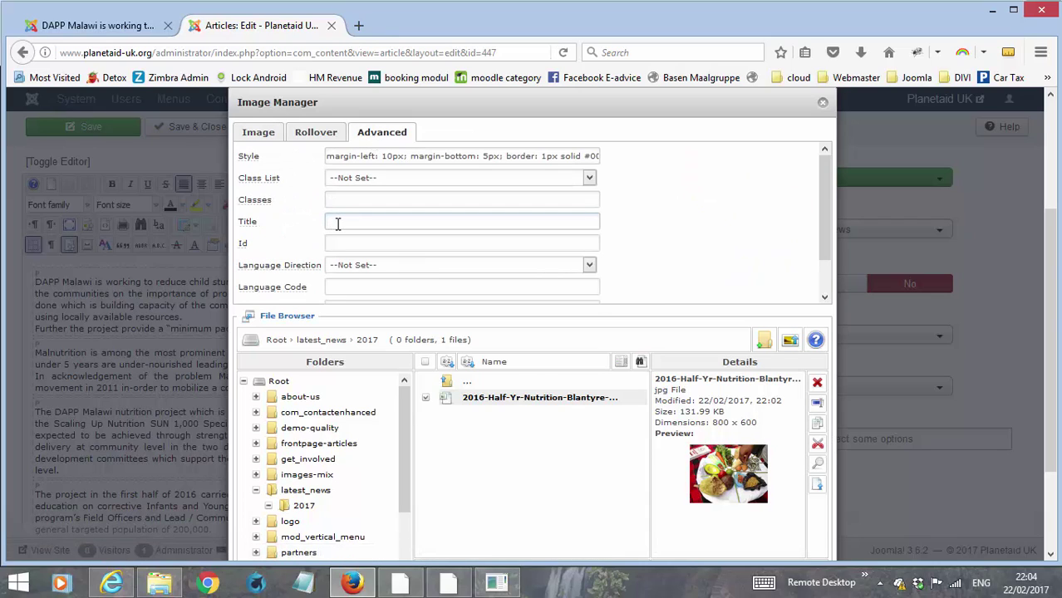
{"action": "type", "text": "Food Produced Locally"}
{"action": "left_click", "coordinate": [364, 198]}
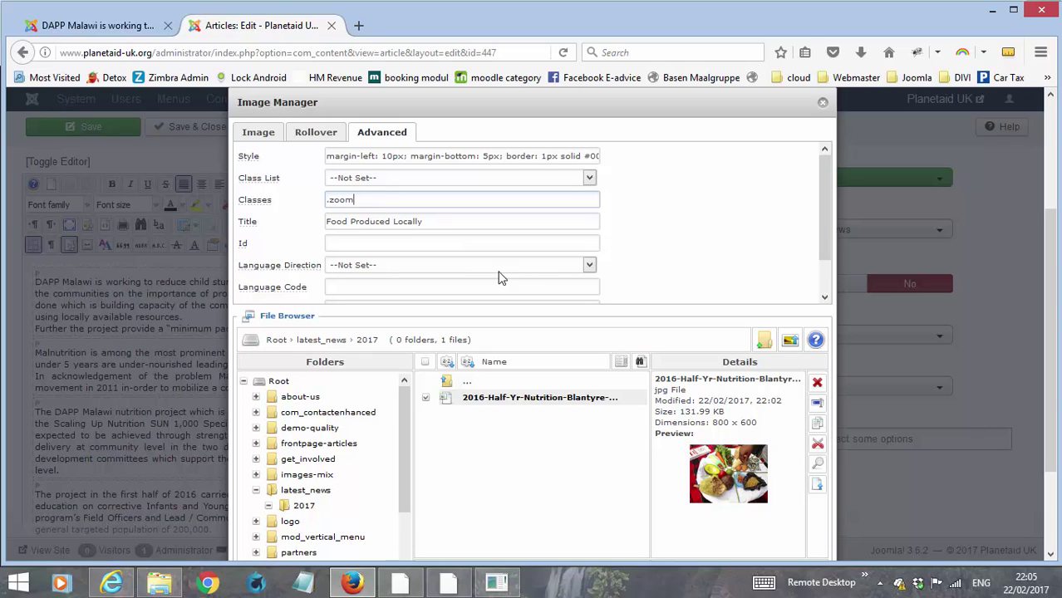
{"action": "scroll", "coordinate": [665, 267], "scroll_direction": "down", "scroll_amount": 1}
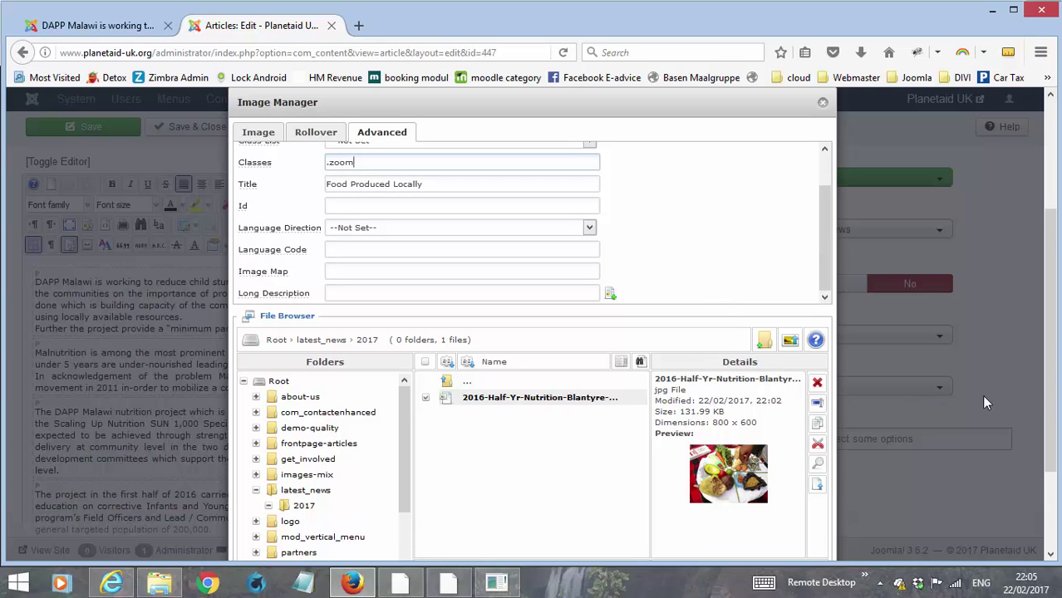
{"action": "scroll", "coordinate": [1051, 399], "scroll_direction": "down", "scroll_amount": 2}
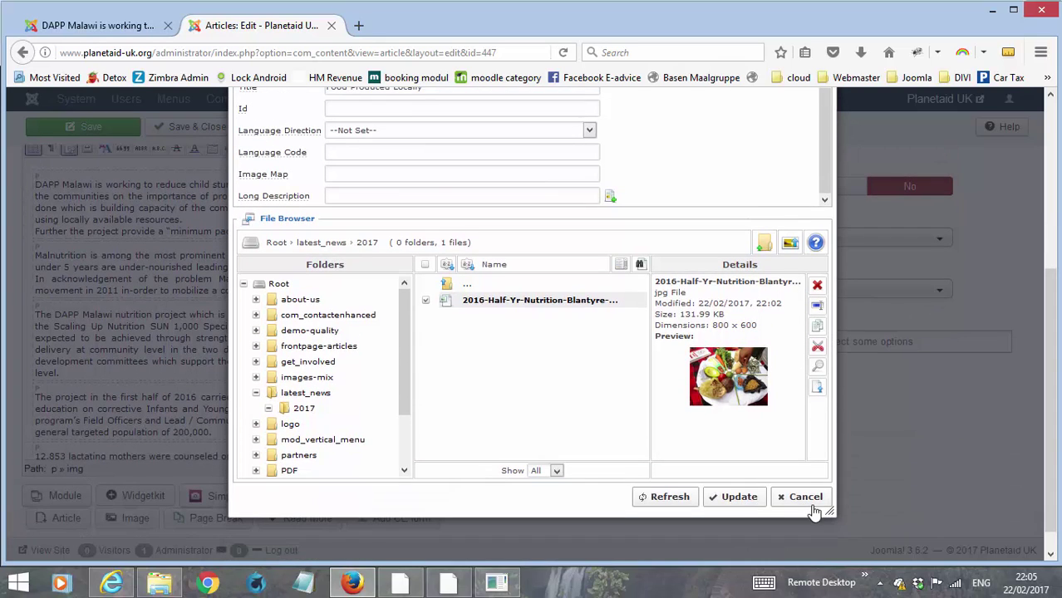
{"action": "left_click", "coordinate": [739, 497]}
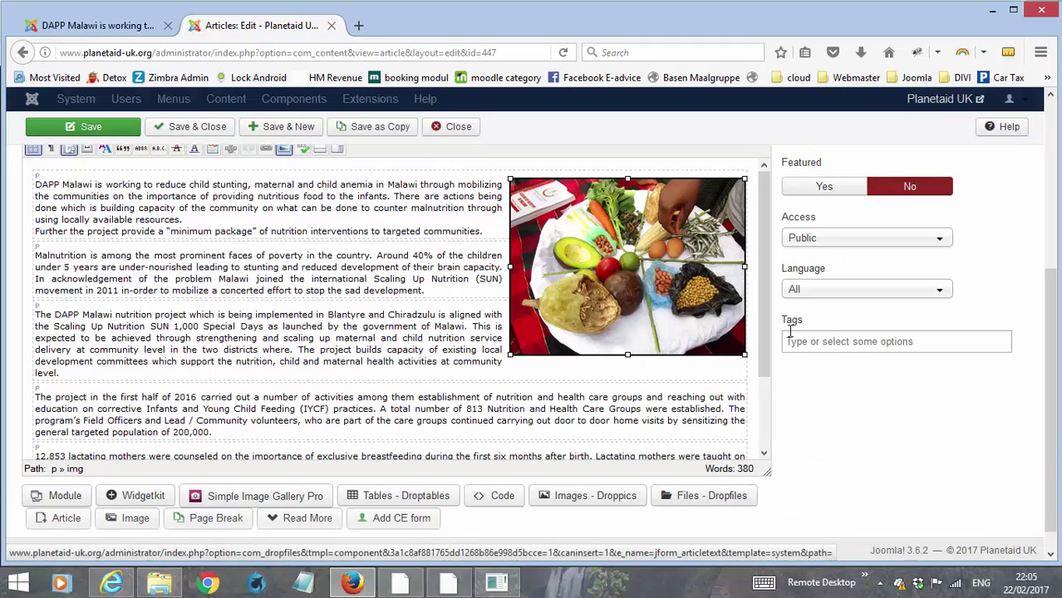
{"action": "left_click", "coordinate": [97, 131]}
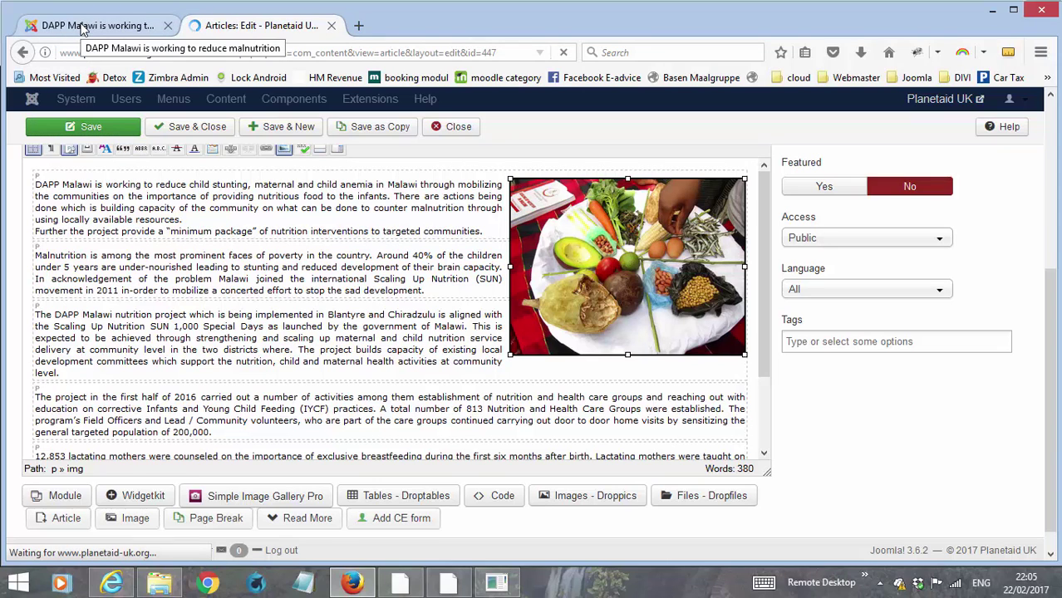
- Reload the public article page, enlarge the photo to check its popup and caption, close it and highlight the article's heading
{"action": "left_click", "coordinate": [82, 29]}
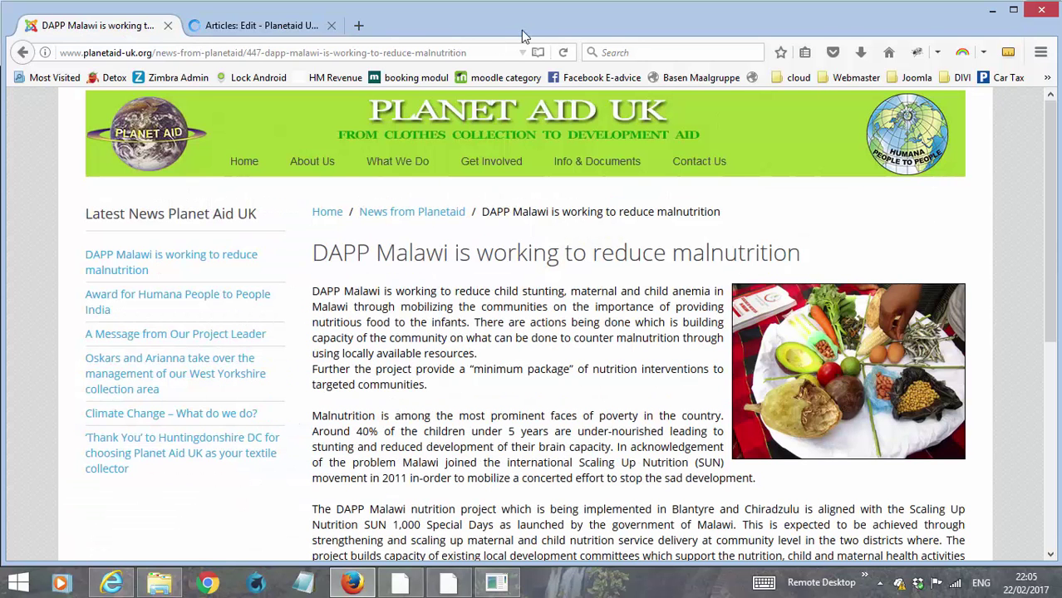
{"action": "left_click", "coordinate": [564, 53]}
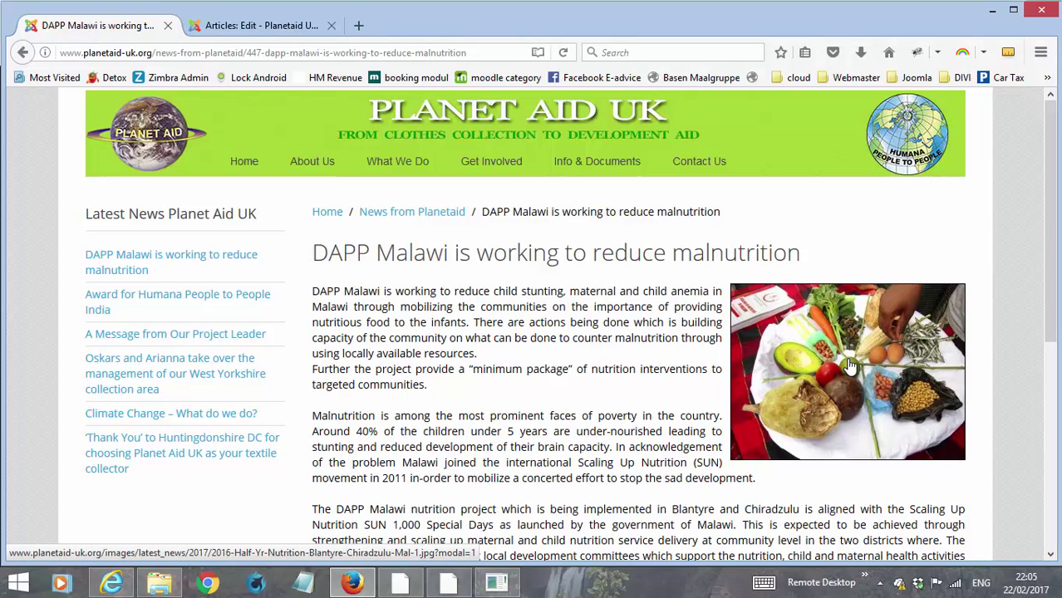
{"action": "left_click", "coordinate": [845, 413]}
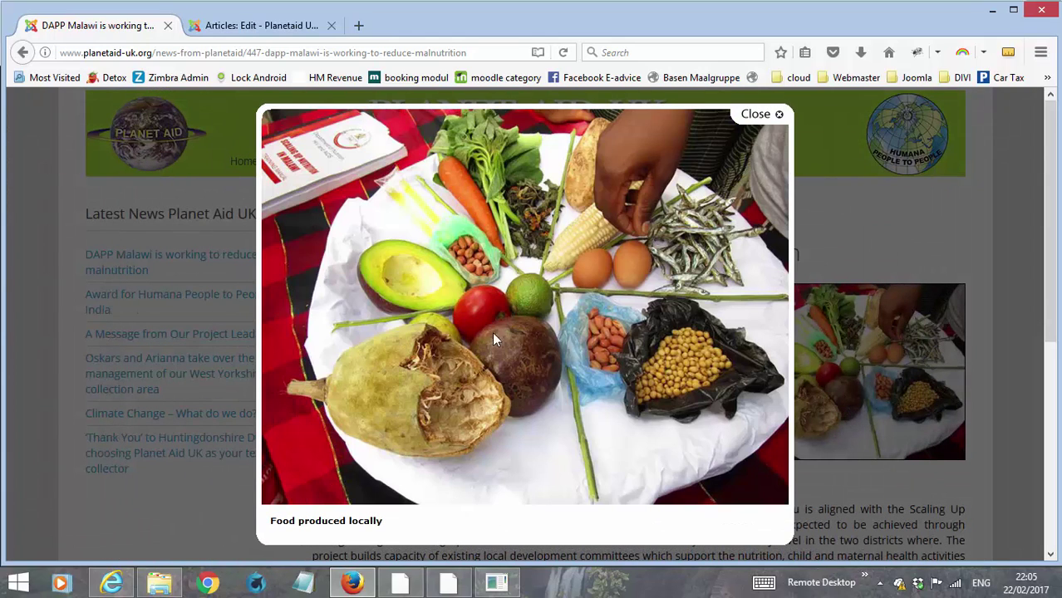
{"action": "left_click", "coordinate": [756, 116]}
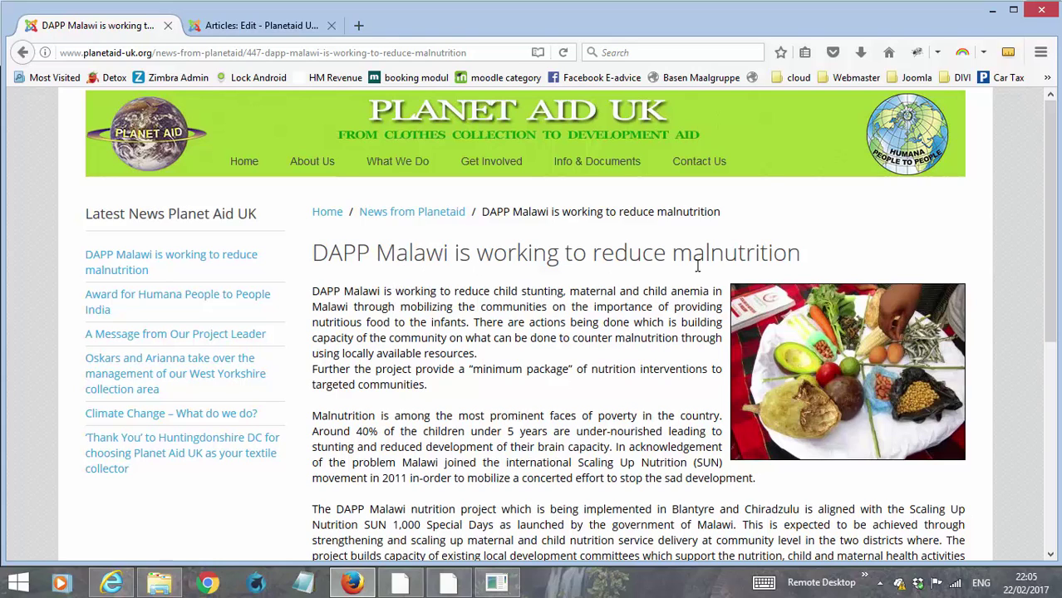
{"action": "left_click_drag", "start_coordinate": [805, 260], "coordinate": [313, 255]}
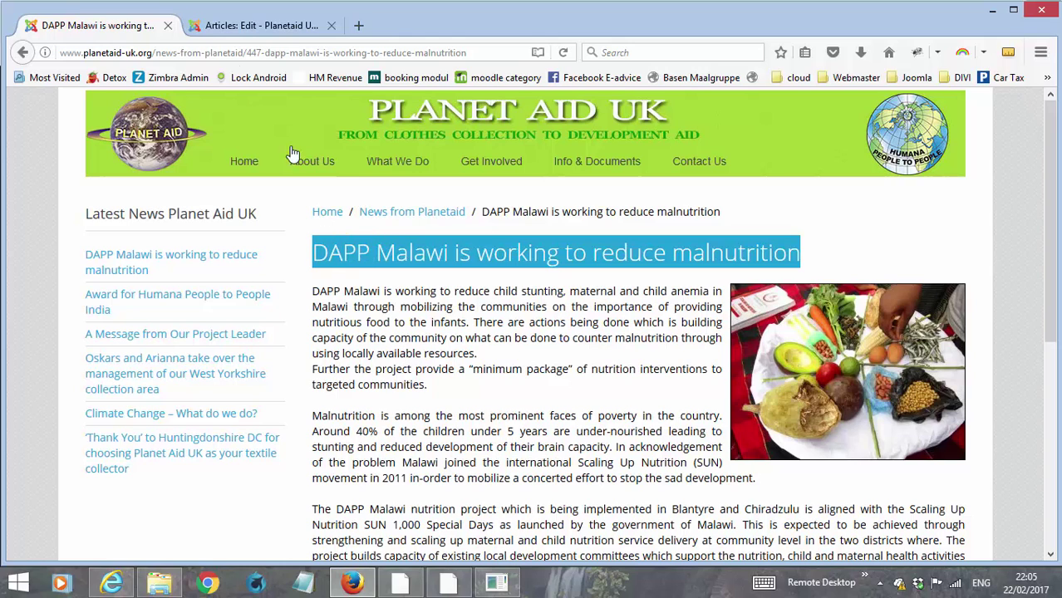
- Return to the article editor and set the DAPP Malawi article's status to Unpublished
{"action": "left_click", "coordinate": [227, 29]}
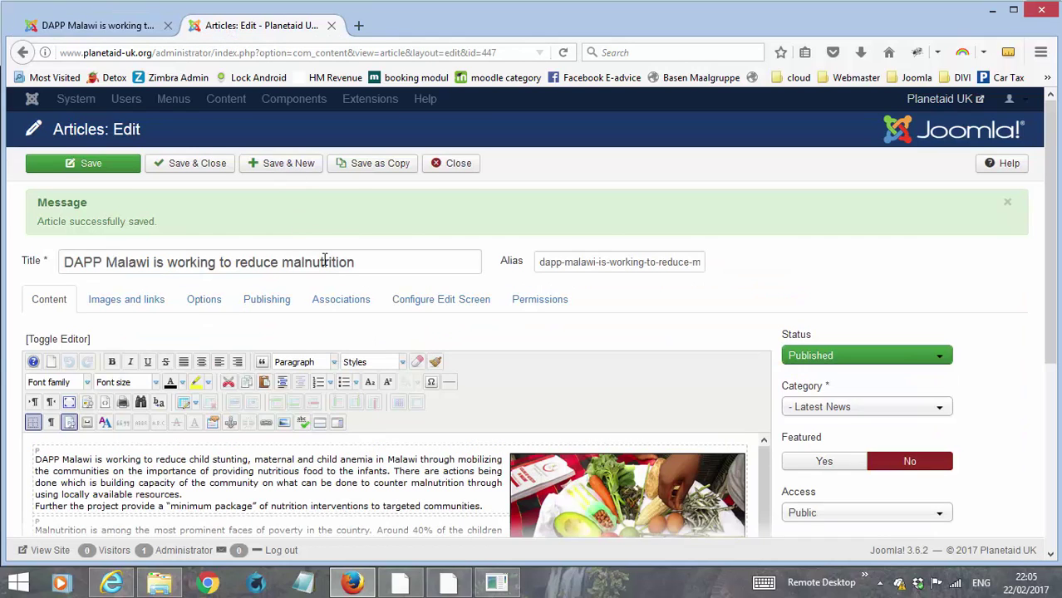
{"action": "left_click", "coordinate": [856, 358]}
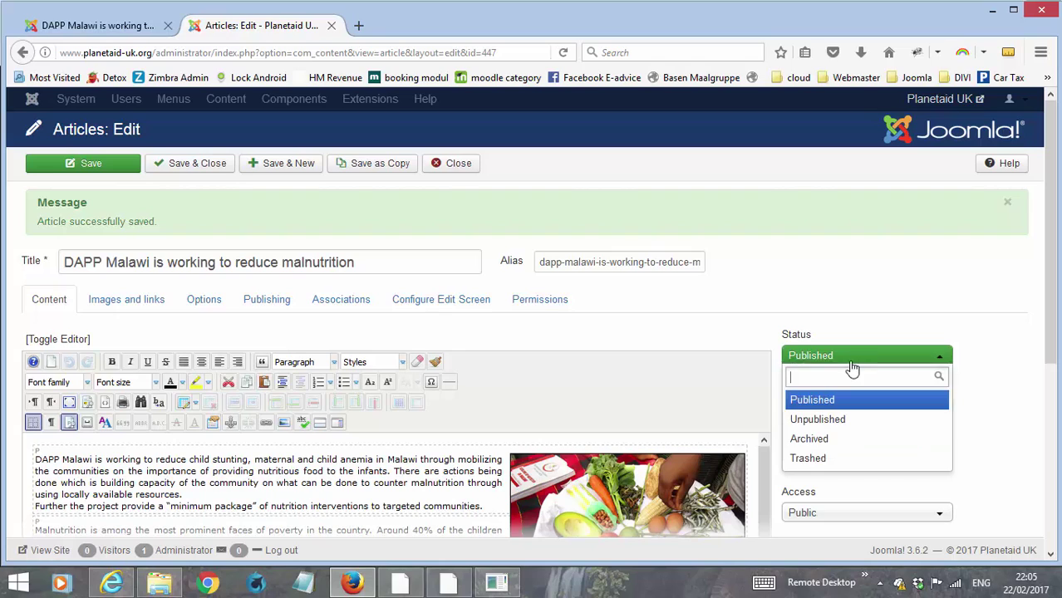
{"action": "left_click", "coordinate": [831, 420]}
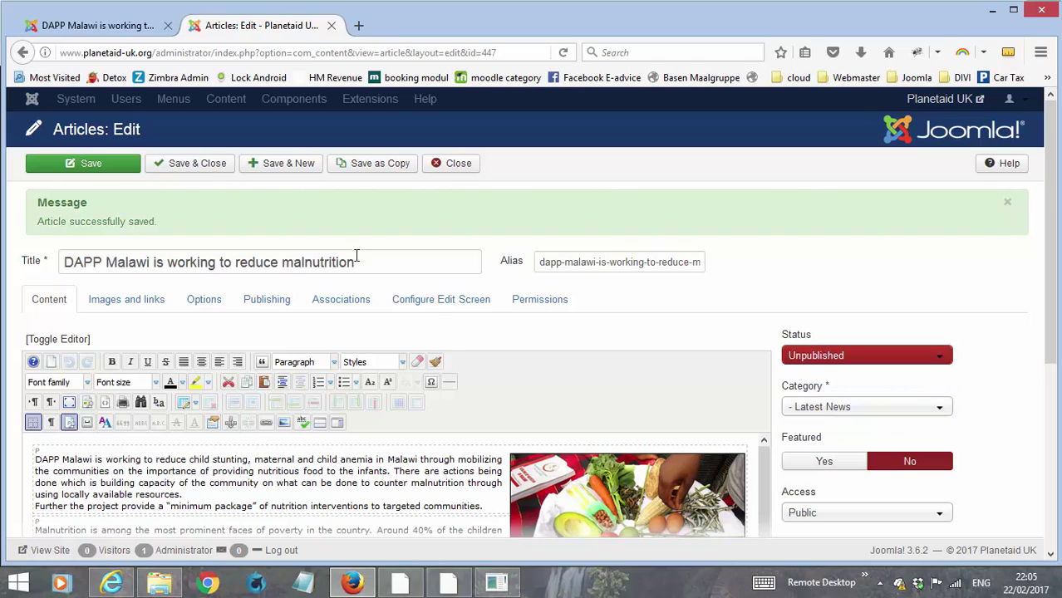
- Save and close the DAPP Malawi article, and open the public site's home page to check its Latest News list
{"action": "left_click", "coordinate": [214, 167]}
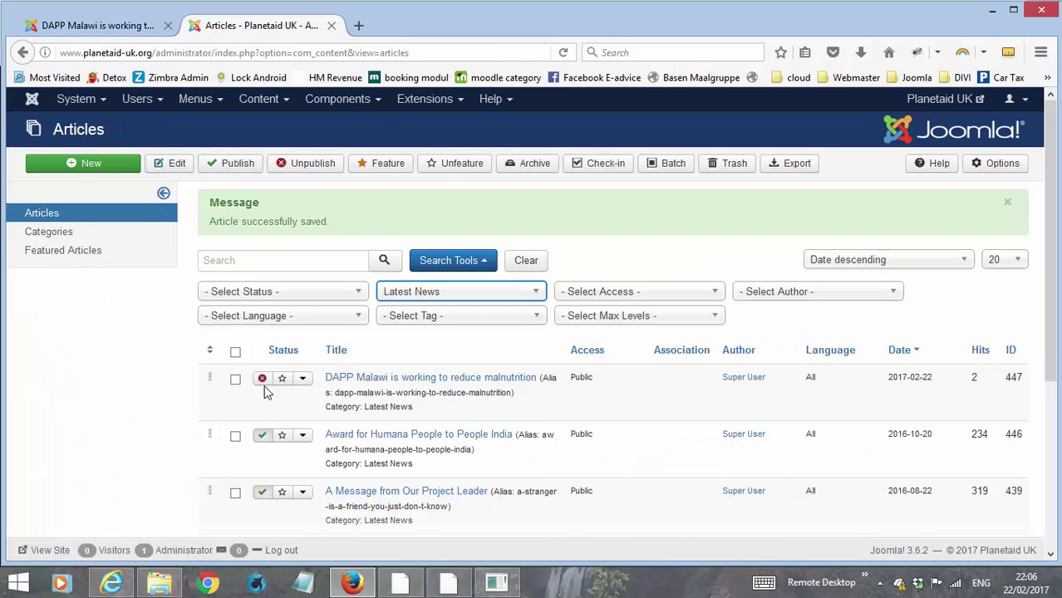
{"action": "left_click", "coordinate": [131, 33]}
{"action": "left_click", "coordinate": [241, 164]}
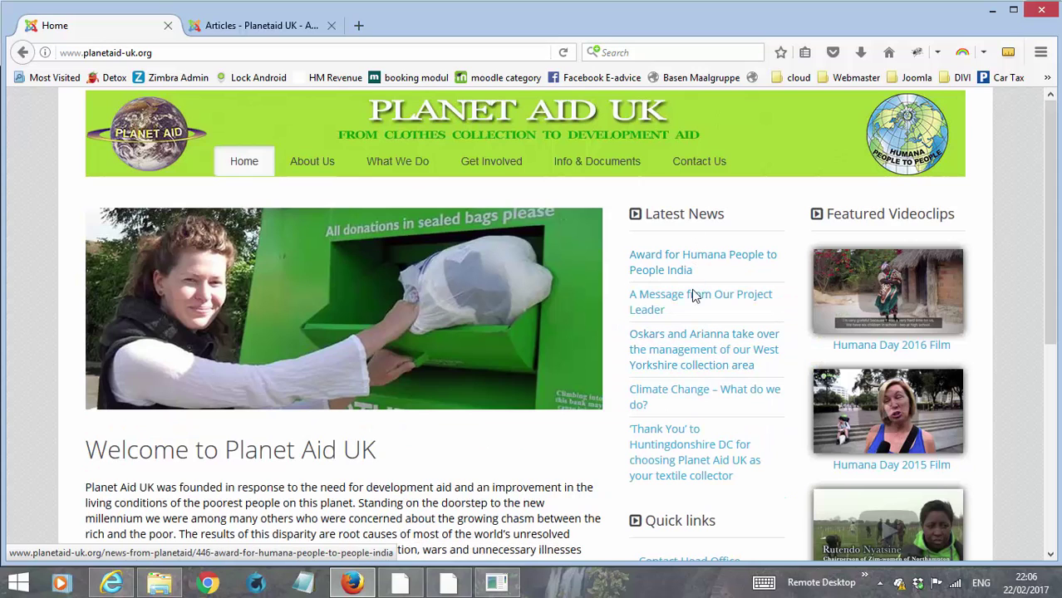
- Return to the administrator's article list and toggle the DAPP Malawi article to published and back to unpublished
{"action": "left_click", "coordinate": [286, 26]}
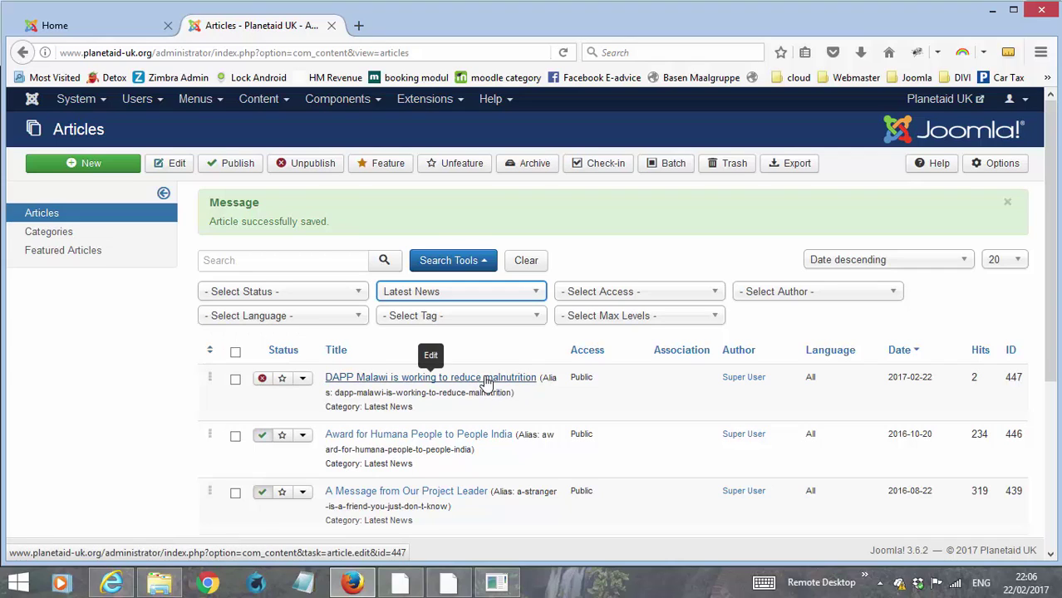
{"action": "left_click", "coordinate": [263, 381]}
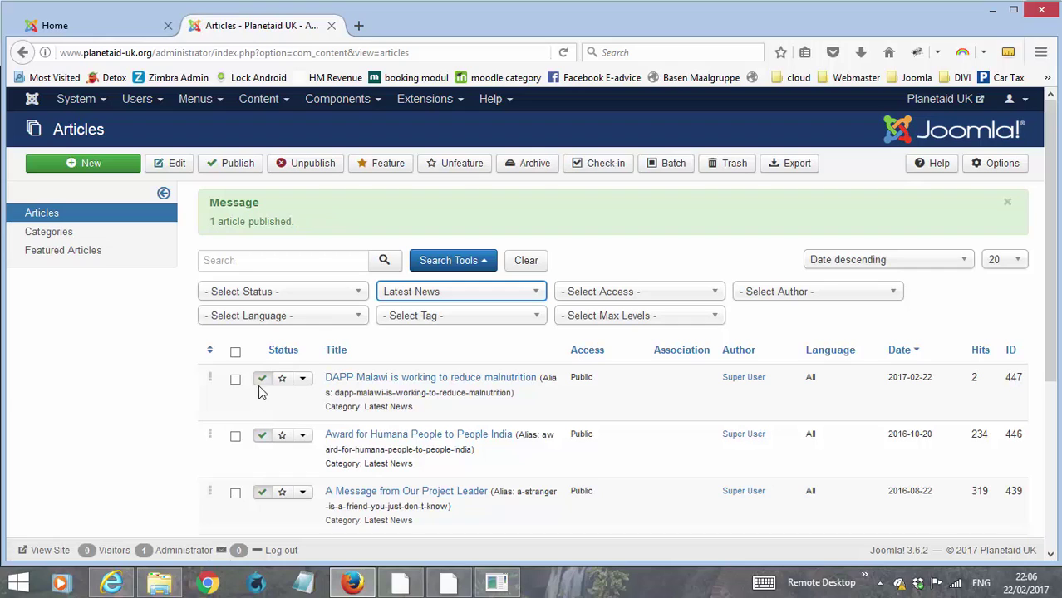
{"action": "left_click", "coordinate": [262, 379]}
- Select the DAPP Malawi article in the article list and switch back to the public home page
{"action": "left_click", "coordinate": [235, 380]}
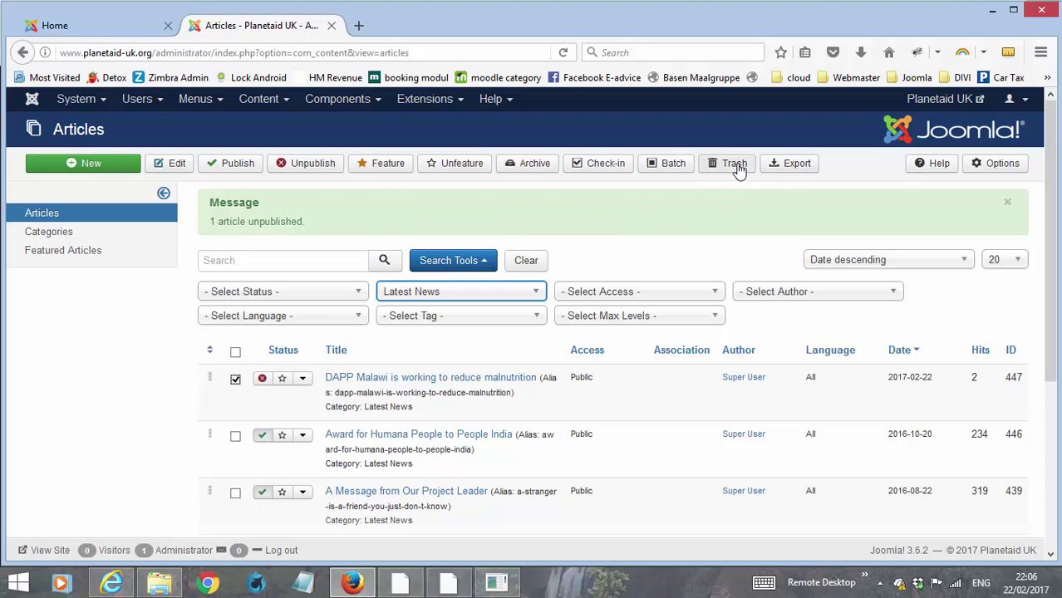
{"action": "left_click", "coordinate": [116, 32]}
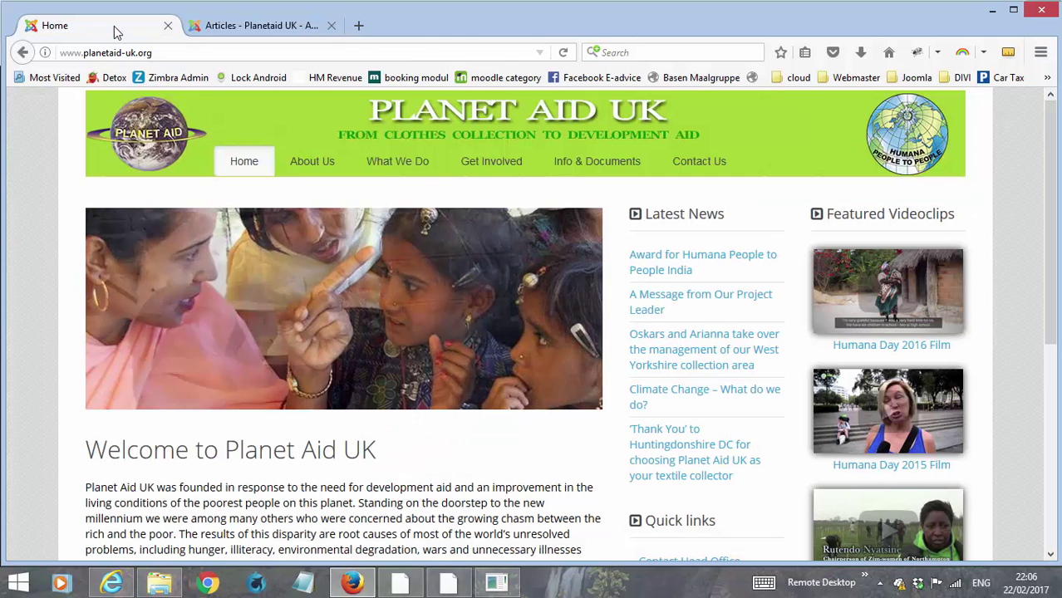